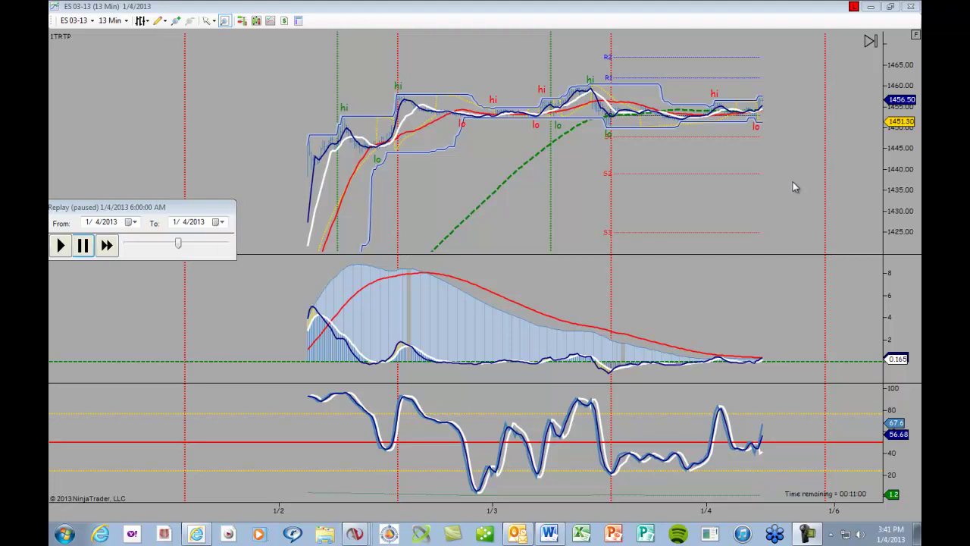
Restore the 13 Min chart, bring the Replay101 SuperDOM forward, and pan the 3 Min chart back and forth.
left_click(870, 42)
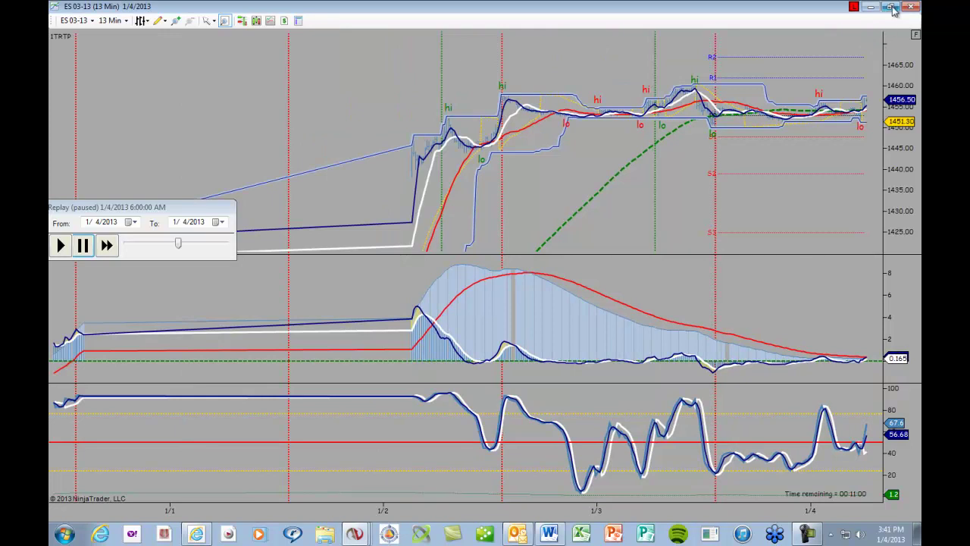
left_click(892, 7)
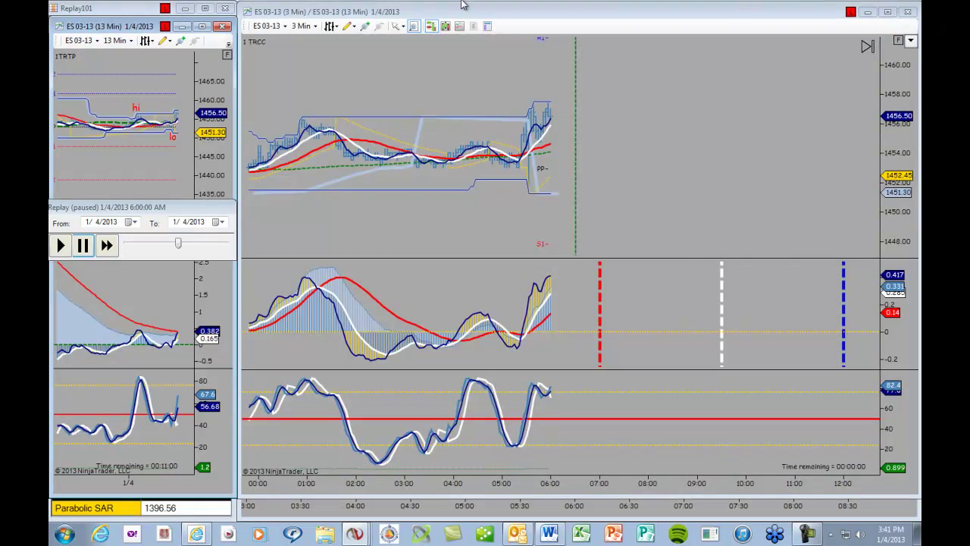
left_click(134, 10)
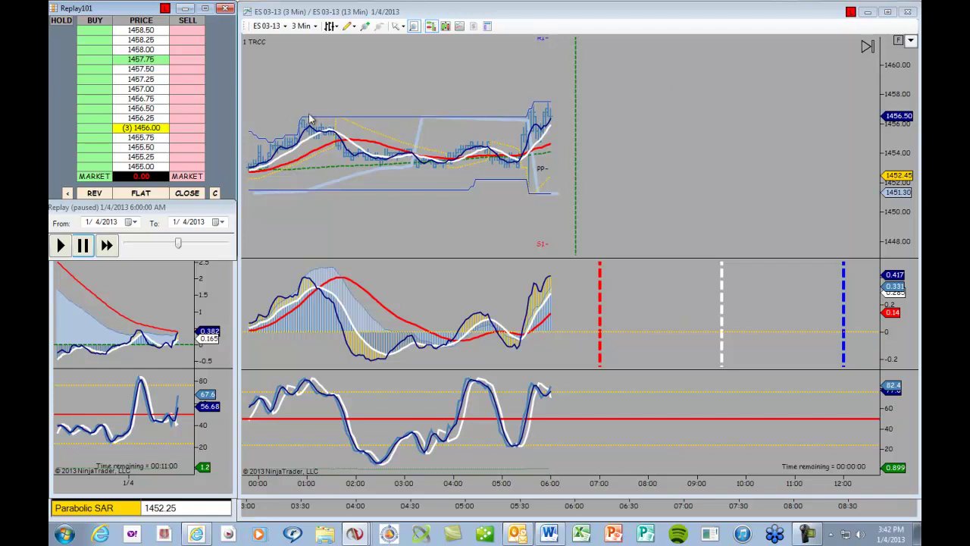
left_click_drag(336, 81, 652, 83)
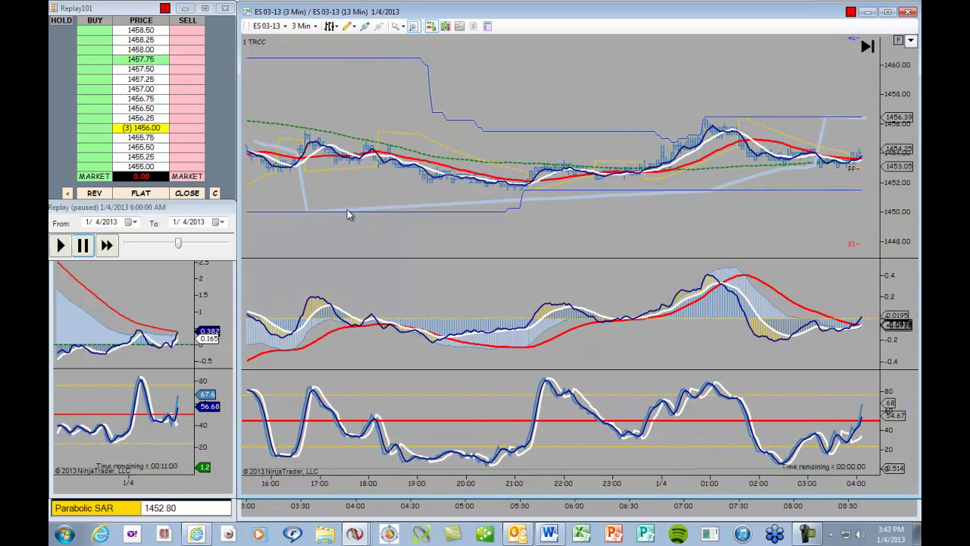
left_click_drag(767, 68, 354, 76)
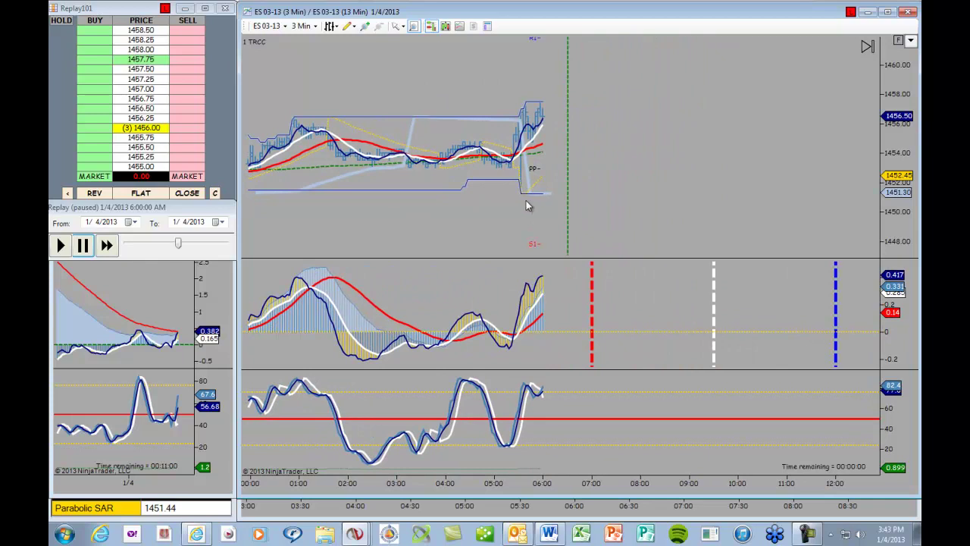
Draw a Fibonacci retracement across the latest swing, 1451.24 to 1456.48, then shift the chart left.
left_click(348, 28)
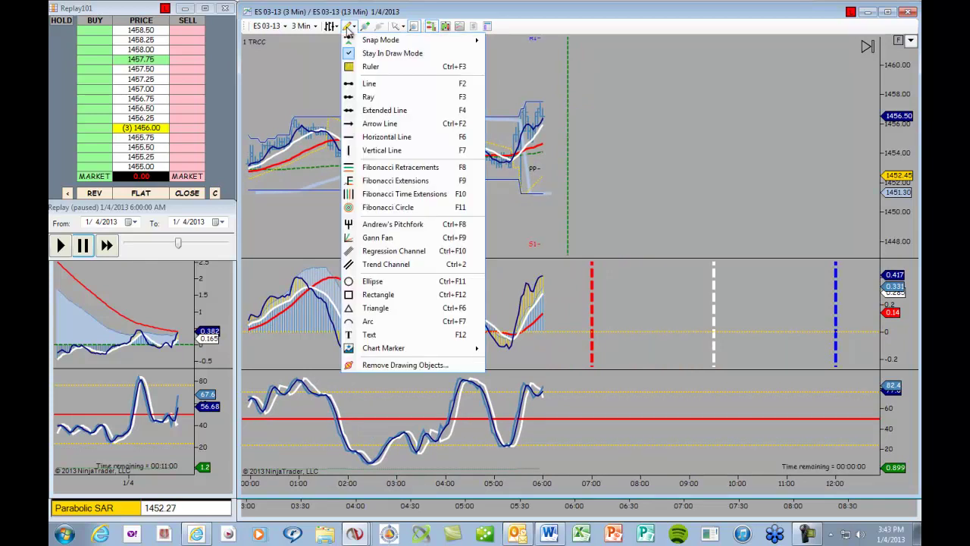
left_click(400, 167)
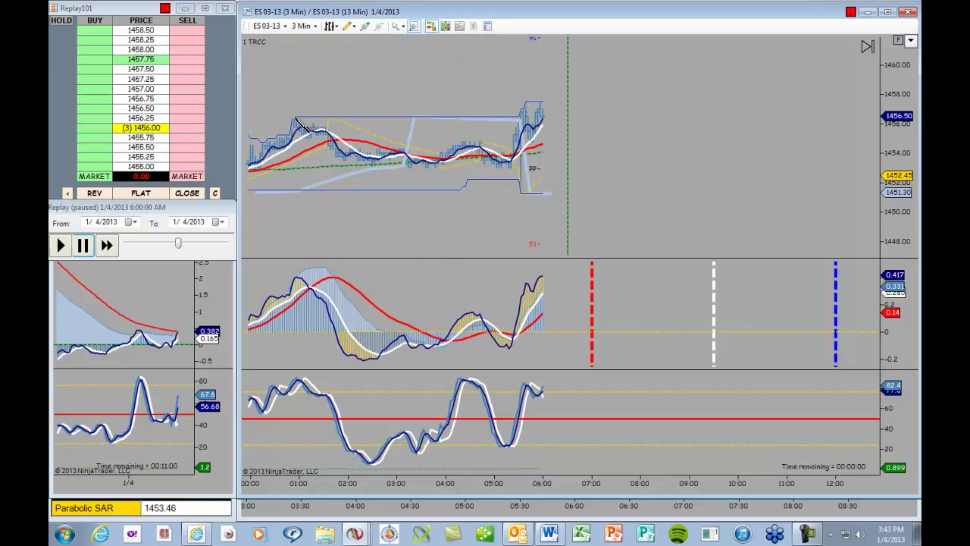
mouse_move(294, 116)
left_mouse_down()
mouse_move(489, 199)
mouse_move(519, 209)
mouse_move(521, 194)
left_mouse_up()
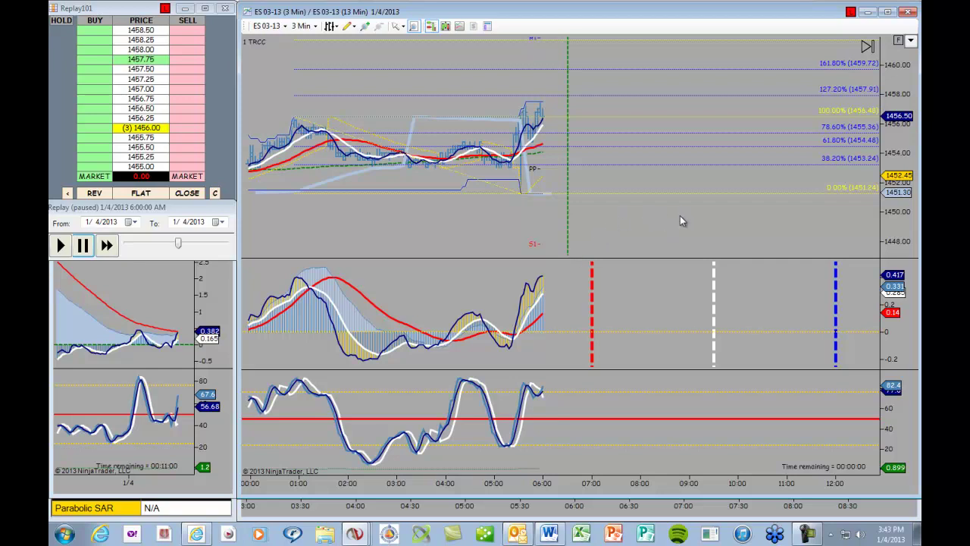
left_click_drag(682, 220, 619, 231)
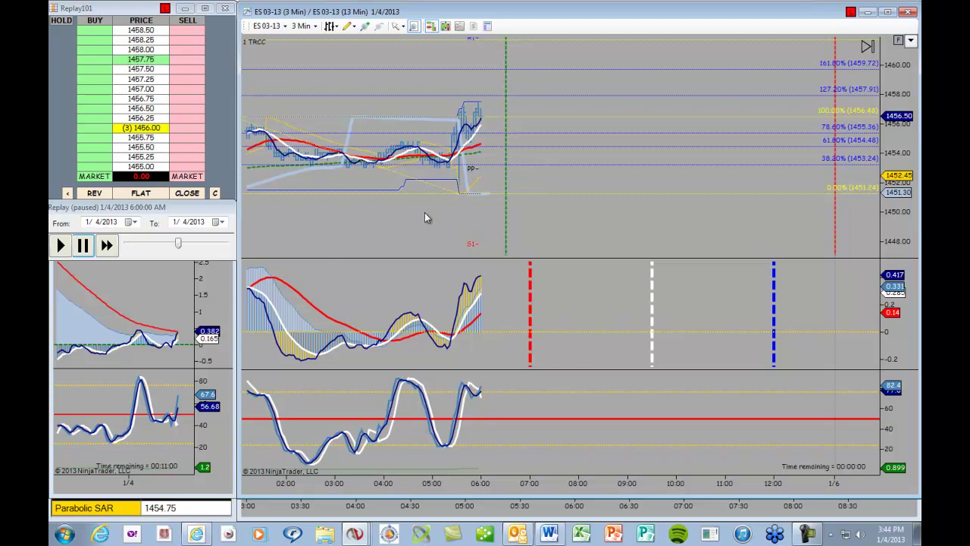
Market-buy 9 ES 03-13 contracts and raise the Sell S3 stop from 1451.50 to 1452.25.
left_click(94, 177)
left_click(117, 167)
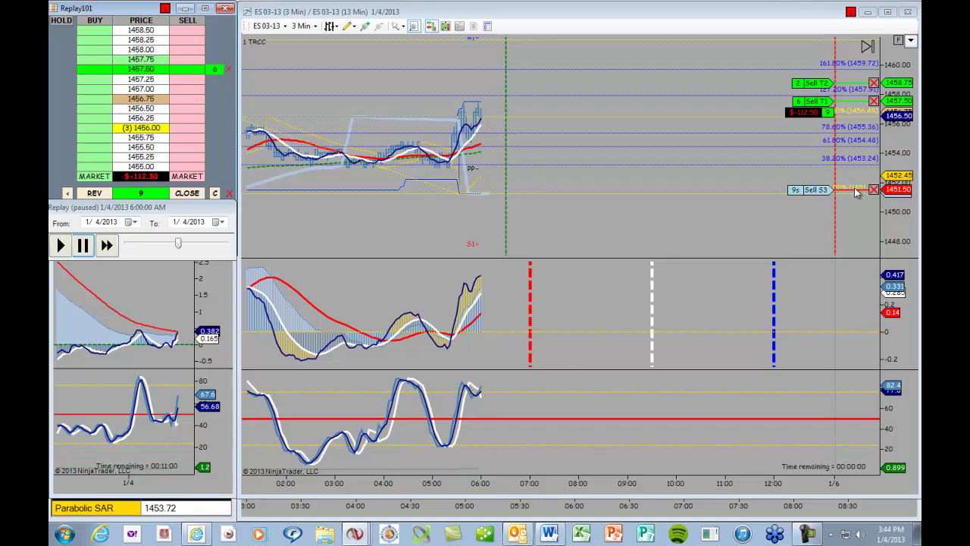
left_click_drag(854, 194, 860, 181)
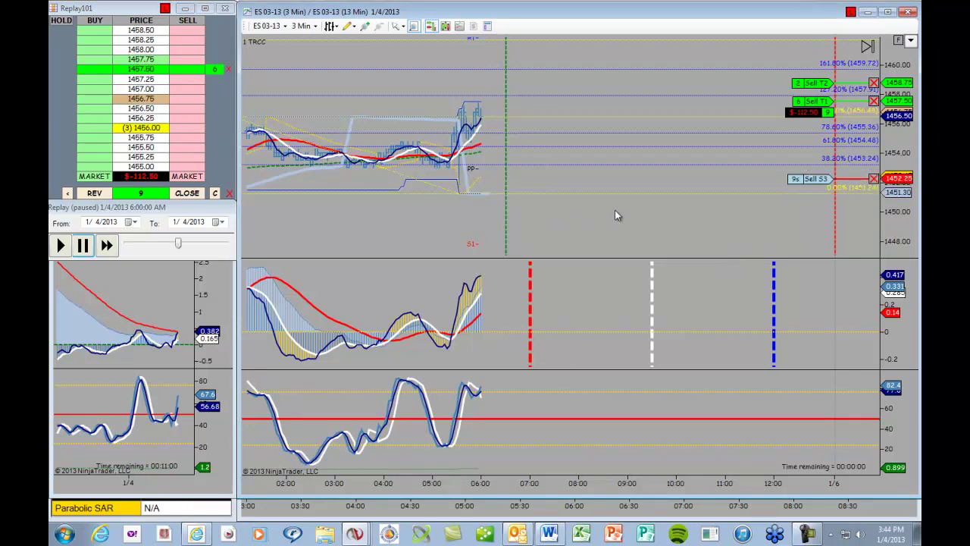
left_click_drag(615, 211, 592, 213)
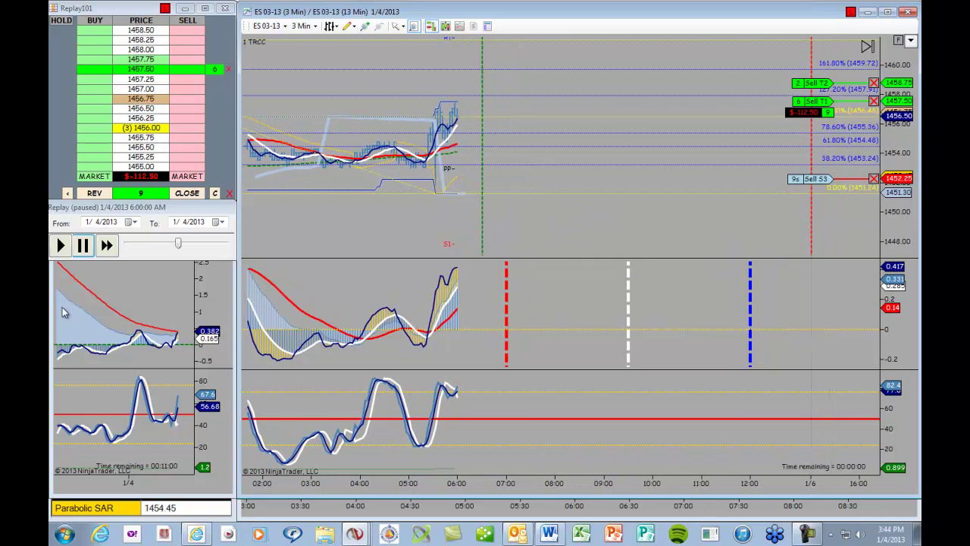
Play the market replay at 50x speed and pan the chart left to follow new bars.
left_click(55, 248)
left_click(104, 246)
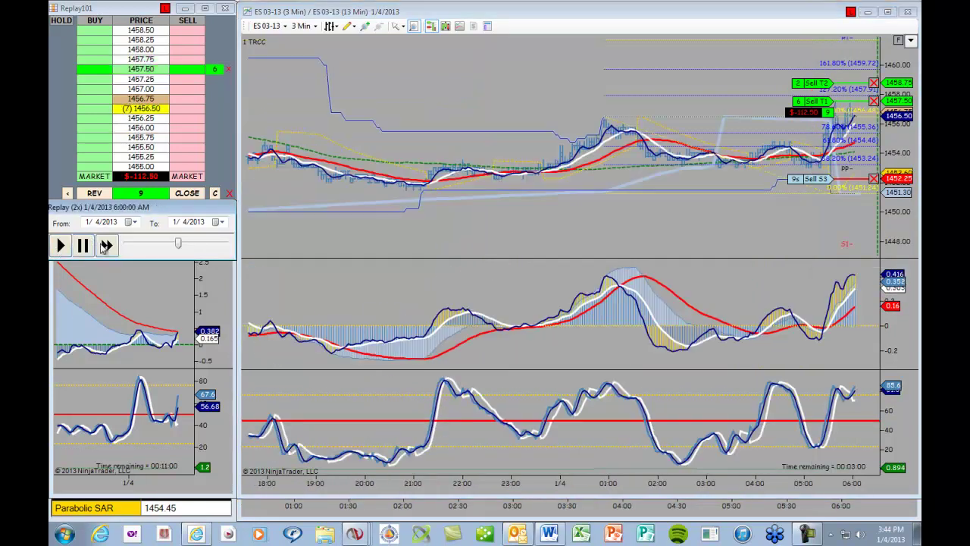
left_click(105, 245)
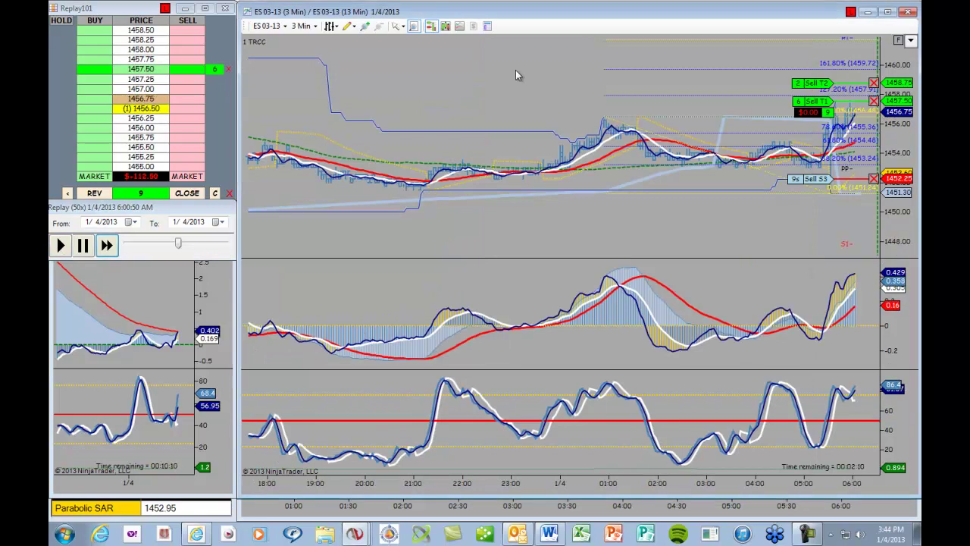
left_click_drag(515, 75, 278, 71)
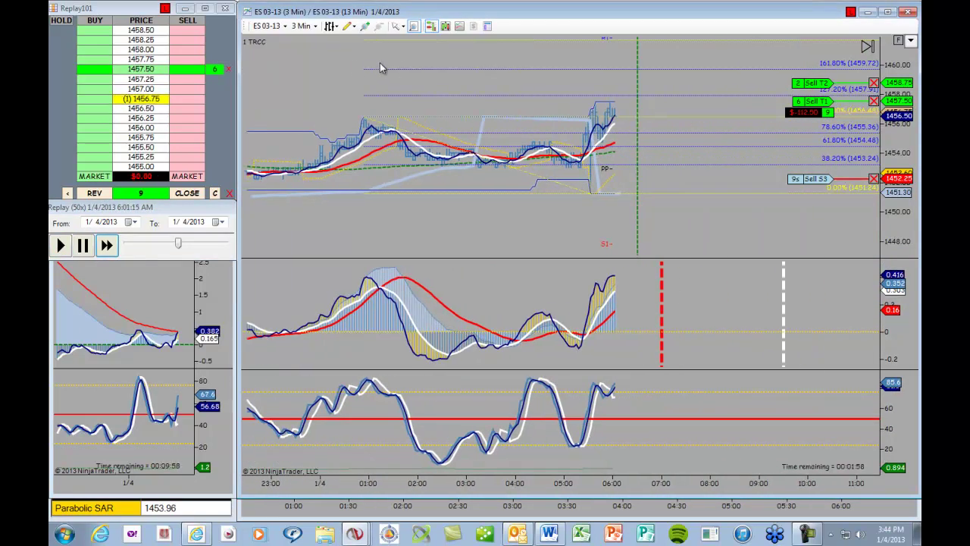
left_click_drag(361, 88, 341, 91)
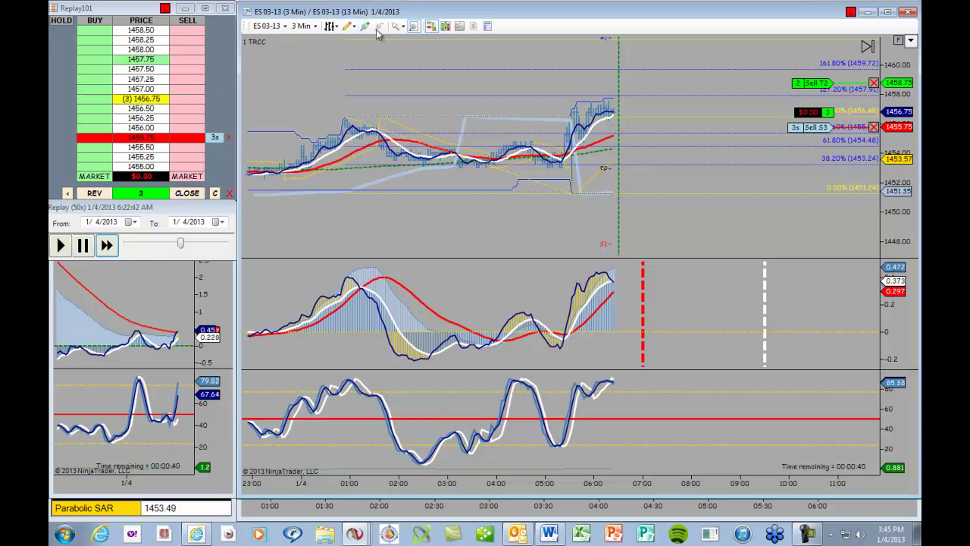
Draw a green Arrow Line just below the recent low bar.
left_click(347, 26)
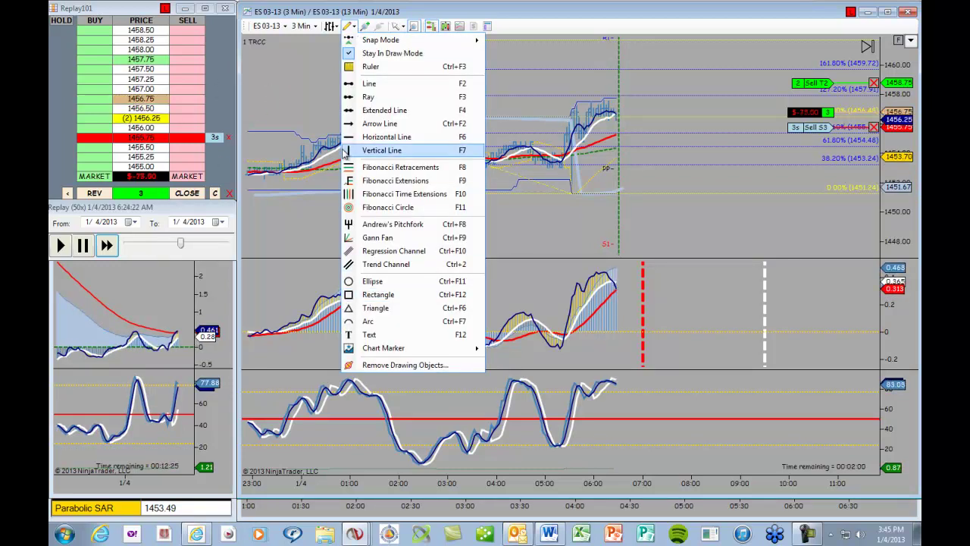
left_click(379, 124)
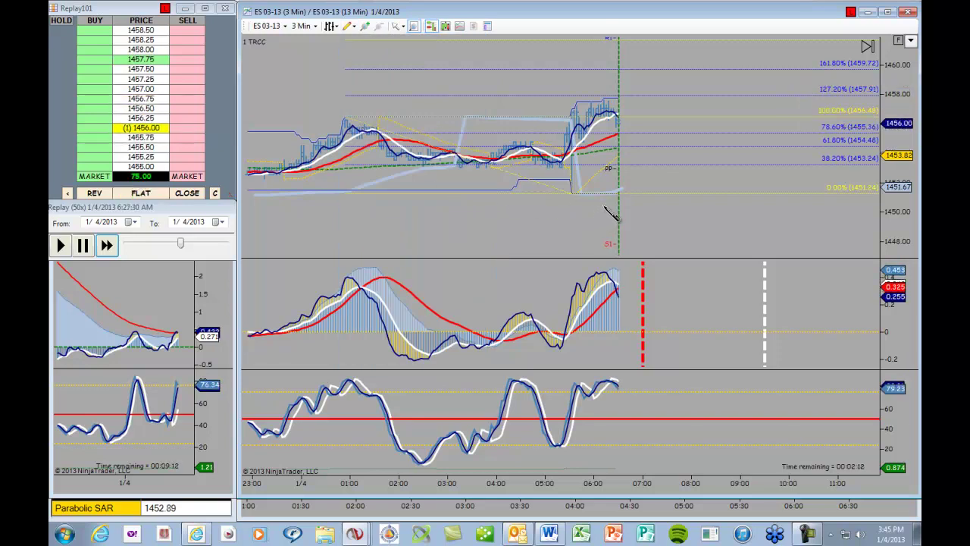
left_click_drag(603, 203, 617, 203)
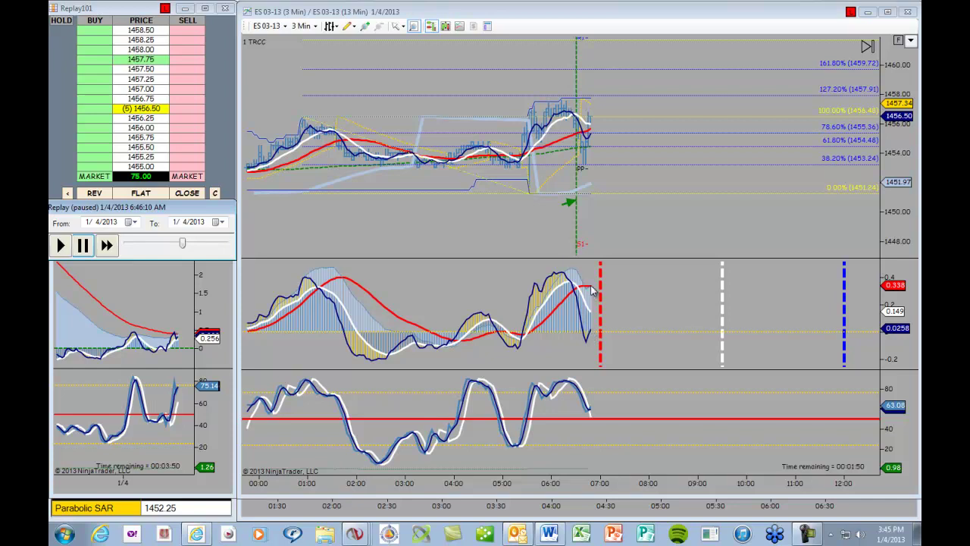
Buy 9 ES contracts at market and mark the entry bar with a green arrow.
left_click(94, 178)
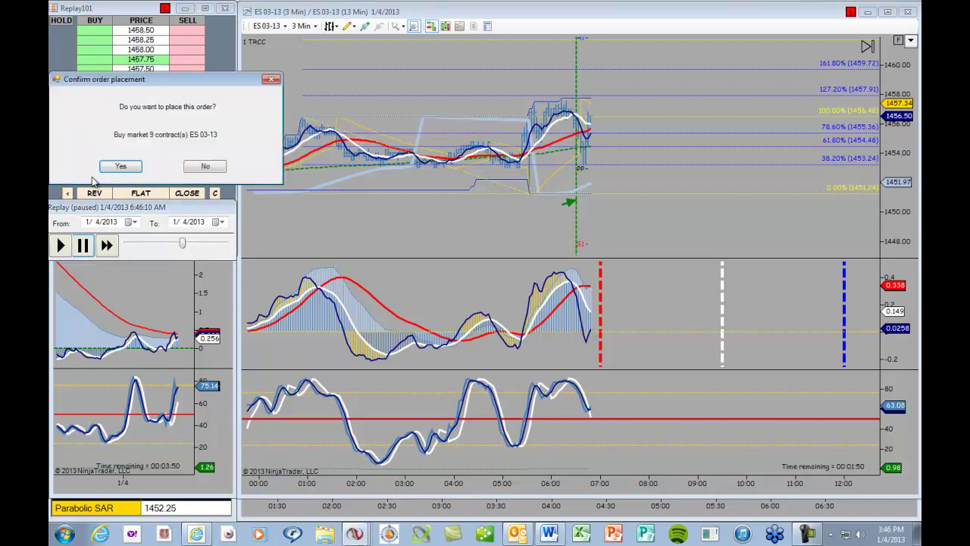
left_click(119, 167)
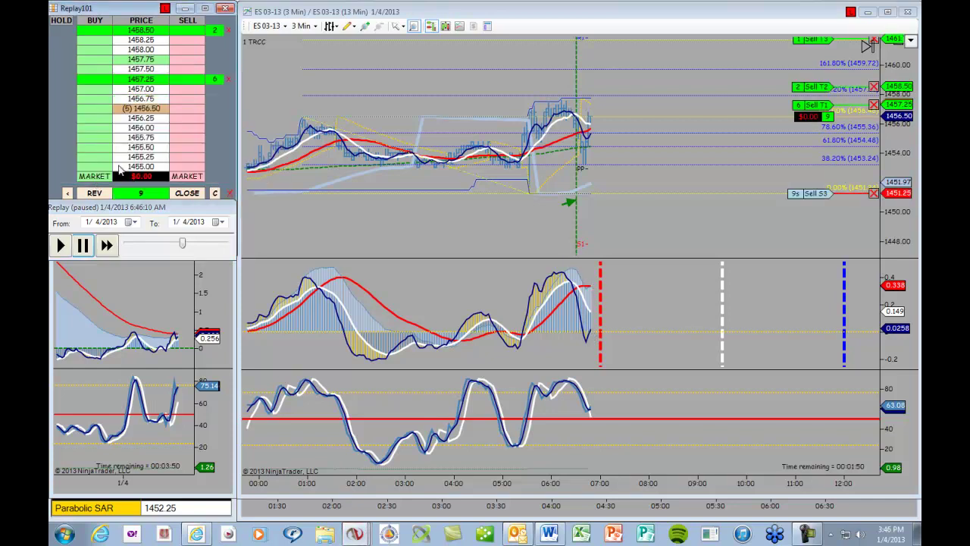
left_click(347, 26)
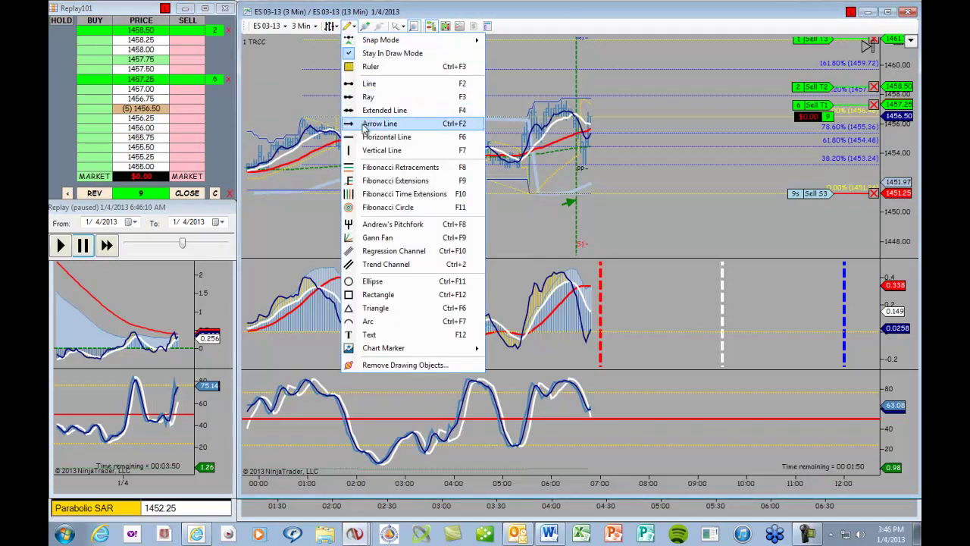
left_click(369, 124)
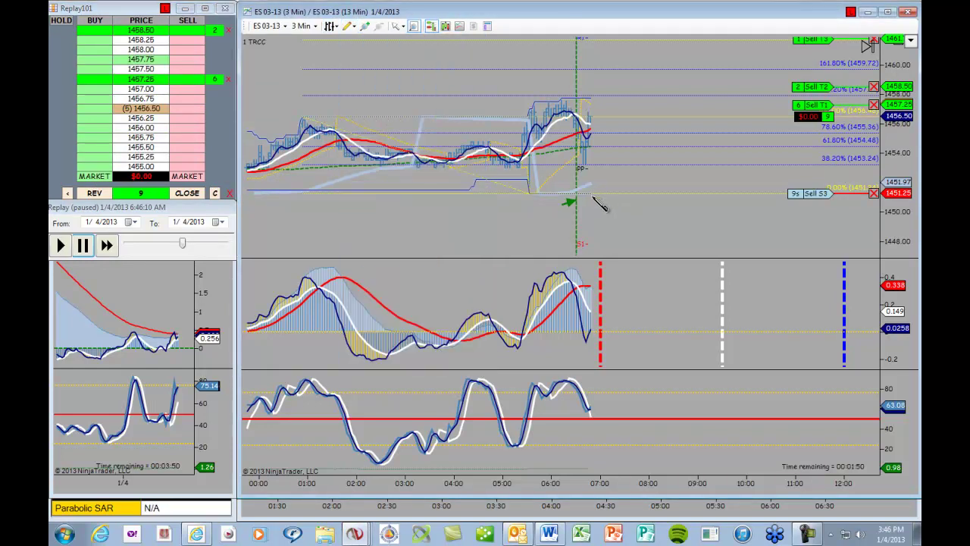
left_click(591, 194)
left_click(604, 188)
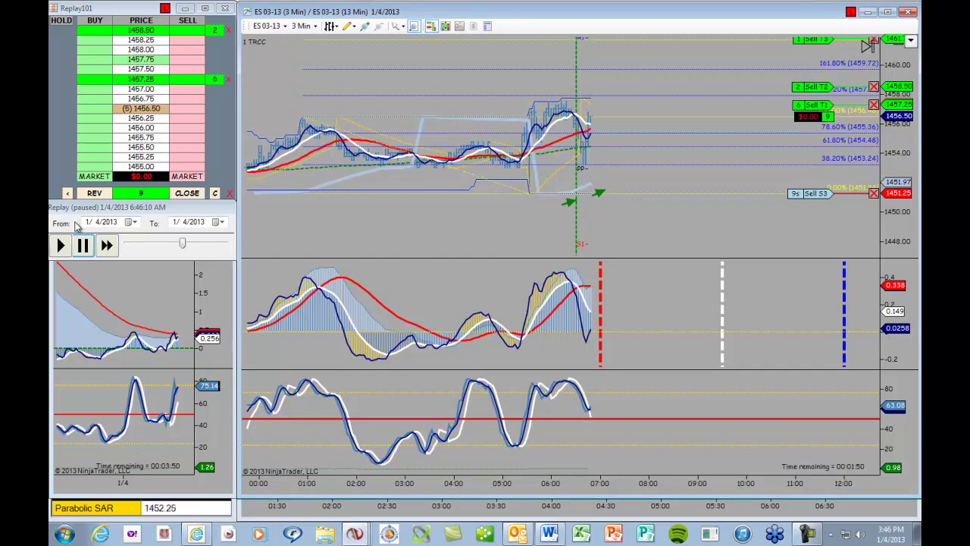
Resume the market replay and speed it up to 50x.
left_click(60, 246)
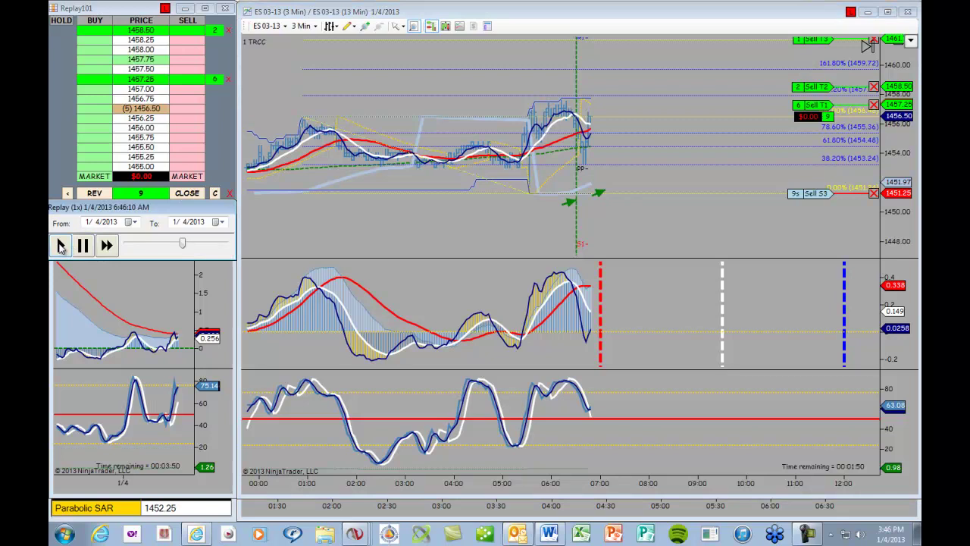
left_click(107, 246)
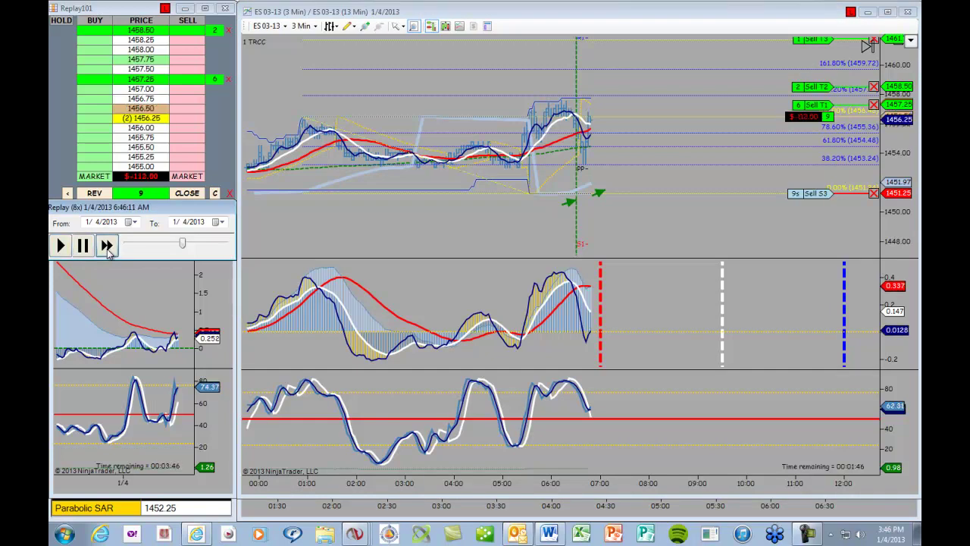
left_click(106, 246)
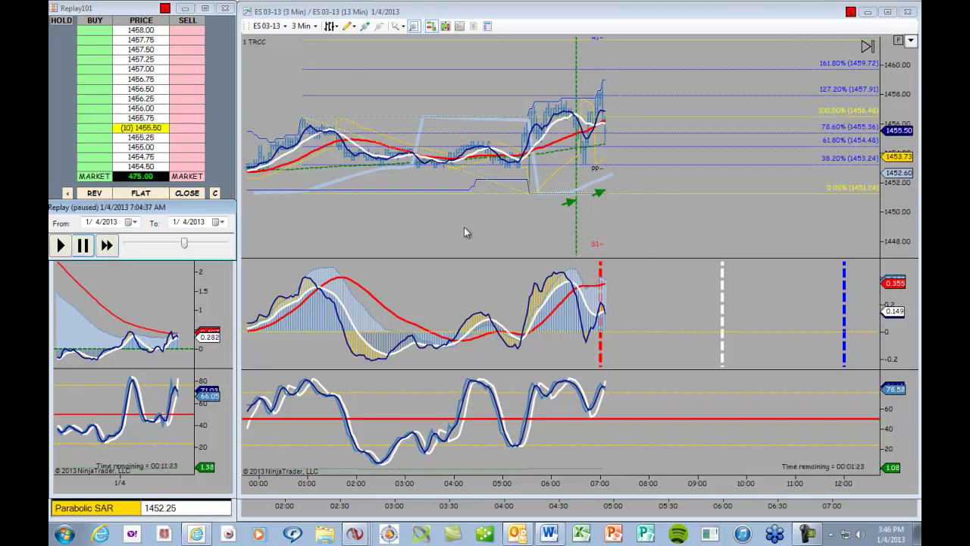
Deselect the green arrow and pan the 3-minute chart left to open space after the bars.
left_click(604, 197)
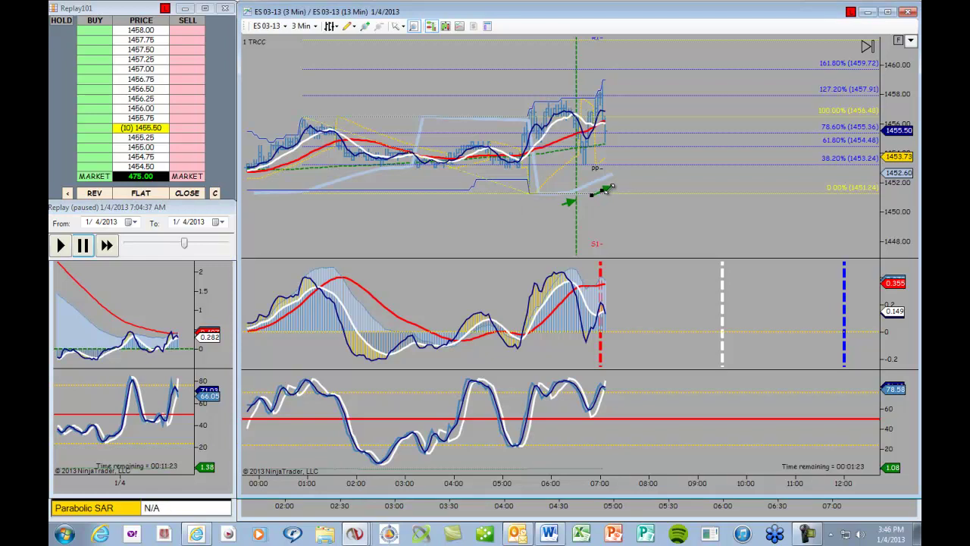
left_click(688, 184)
left_click_drag(474, 229, 437, 230)
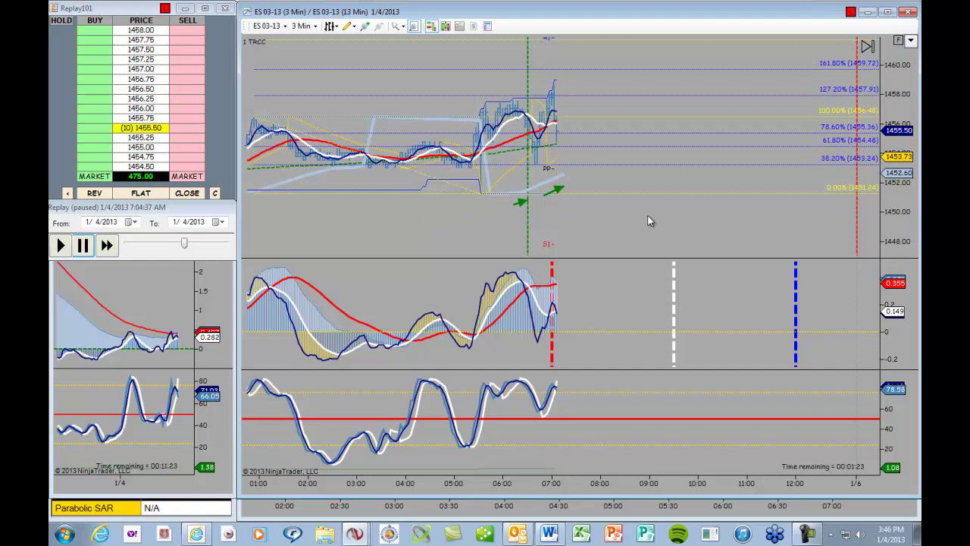
Run the replay at 50x and pause it at 7:22:46 AM.
left_click(63, 247)
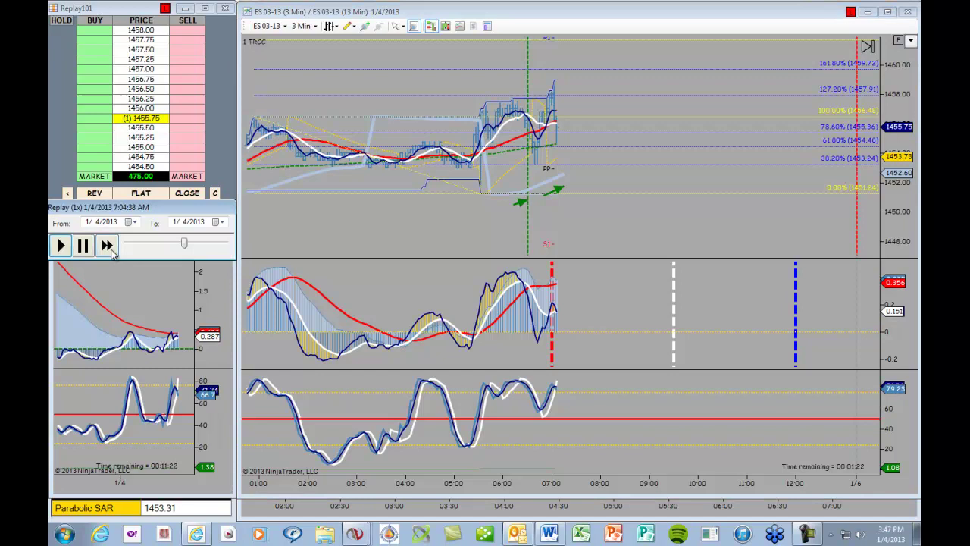
left_click(112, 252)
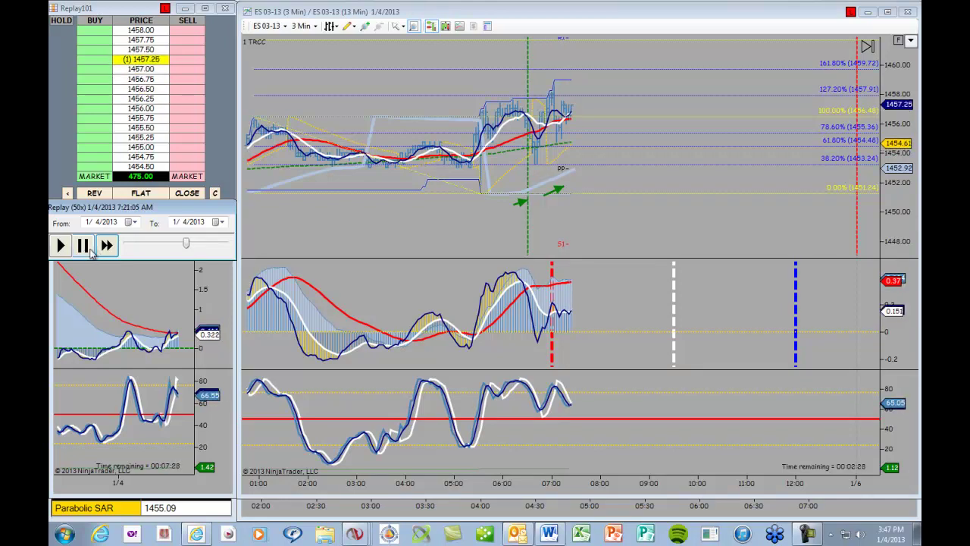
left_click(89, 248)
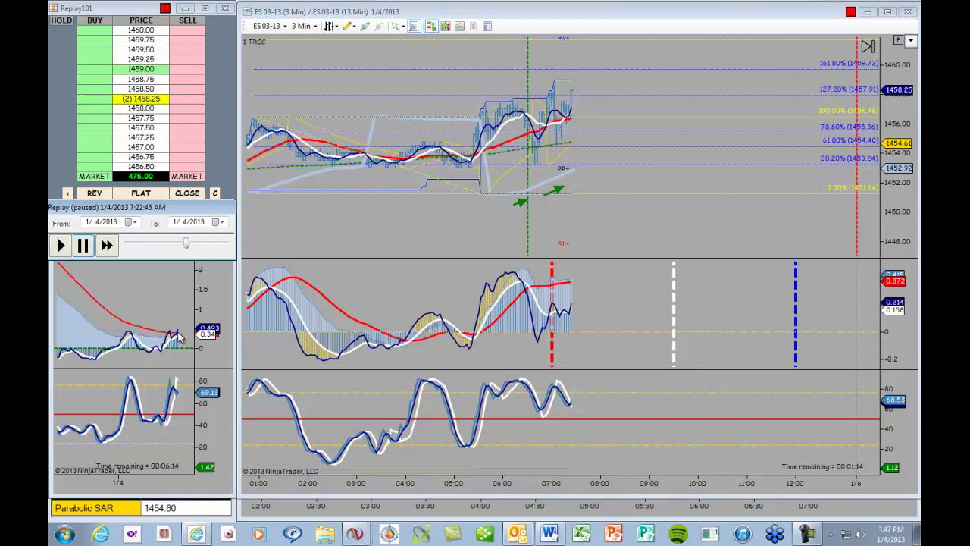
Go long 9 ES 03-13 contracts at market and resume the replay at 50x.
left_click(92, 177)
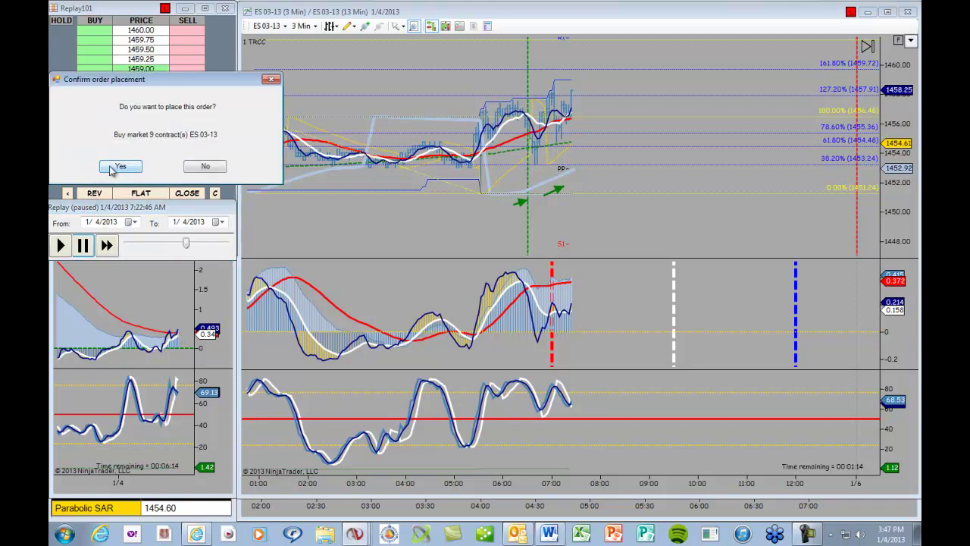
left_click(70, 165)
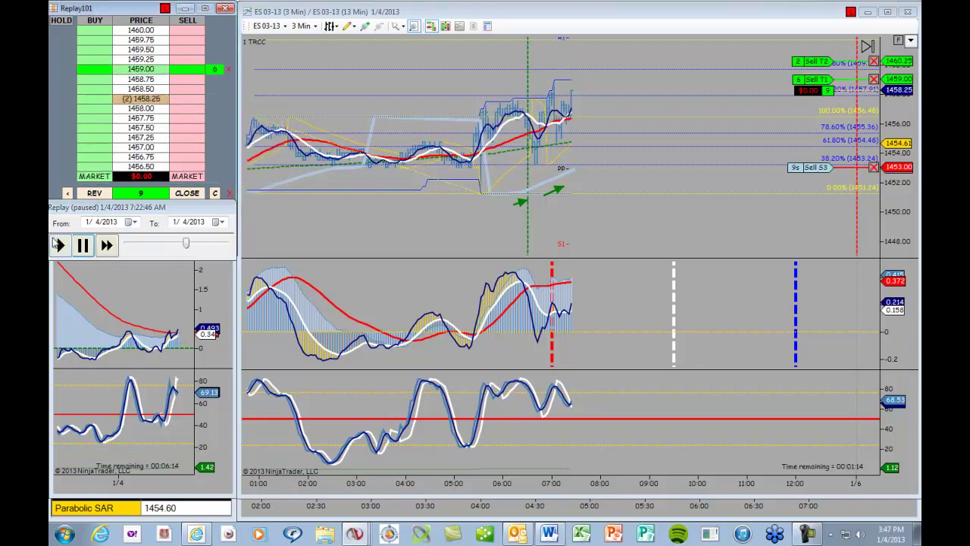
left_click(61, 249)
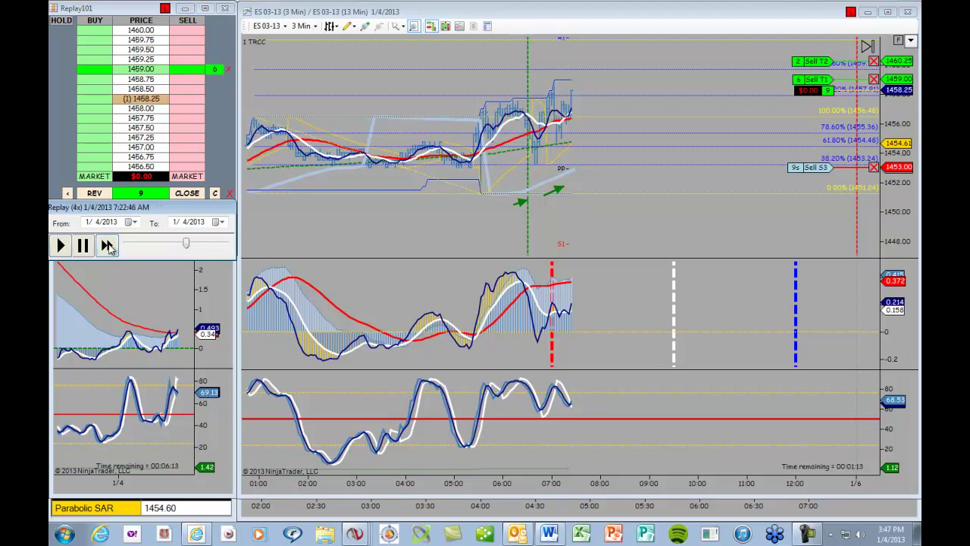
left_click(108, 247)
left_click(108, 247)
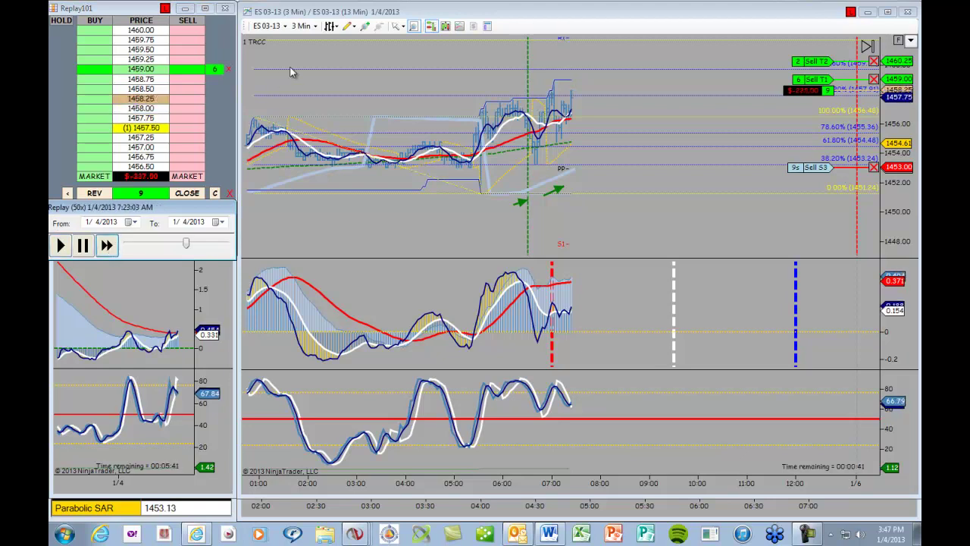
Draw a short green arrow beside the PP level.
left_click(348, 27)
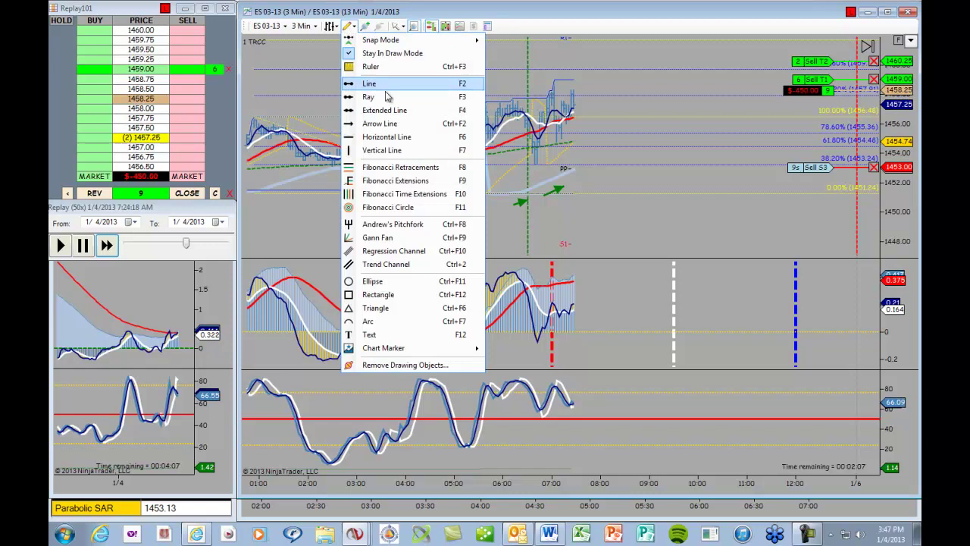
left_click(379, 124)
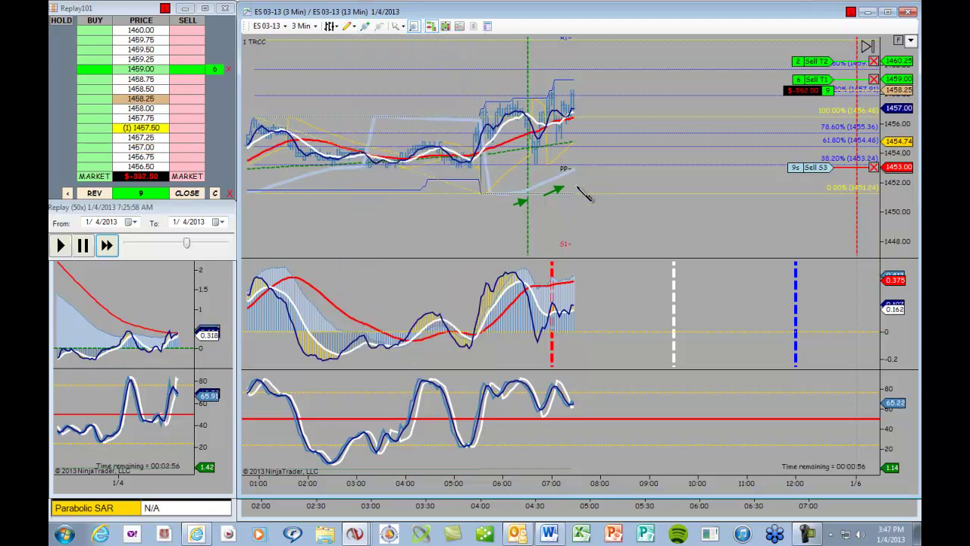
left_click_drag(575, 179, 599, 174)
left_click(597, 174)
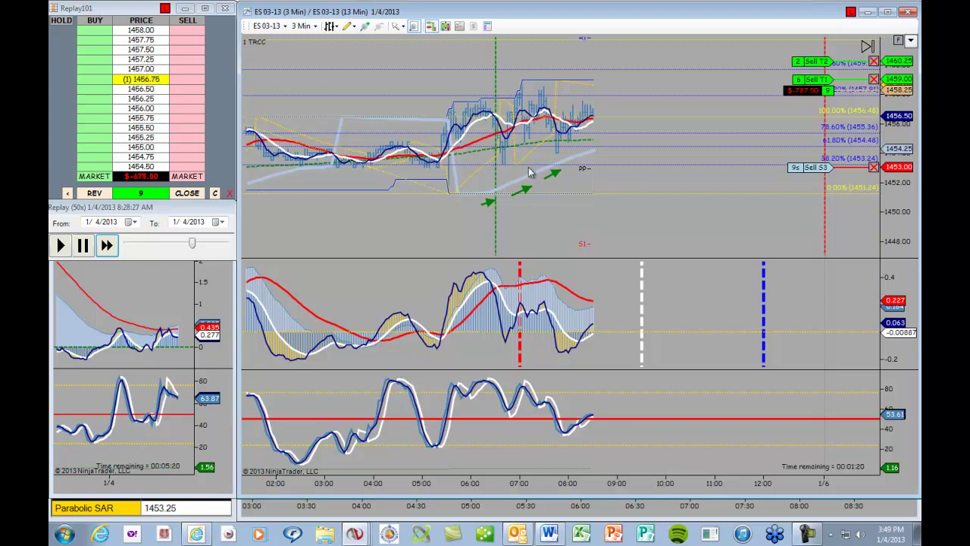
Drag the newest green arrow's tip up and right along the rising lows.
left_click(555, 173)
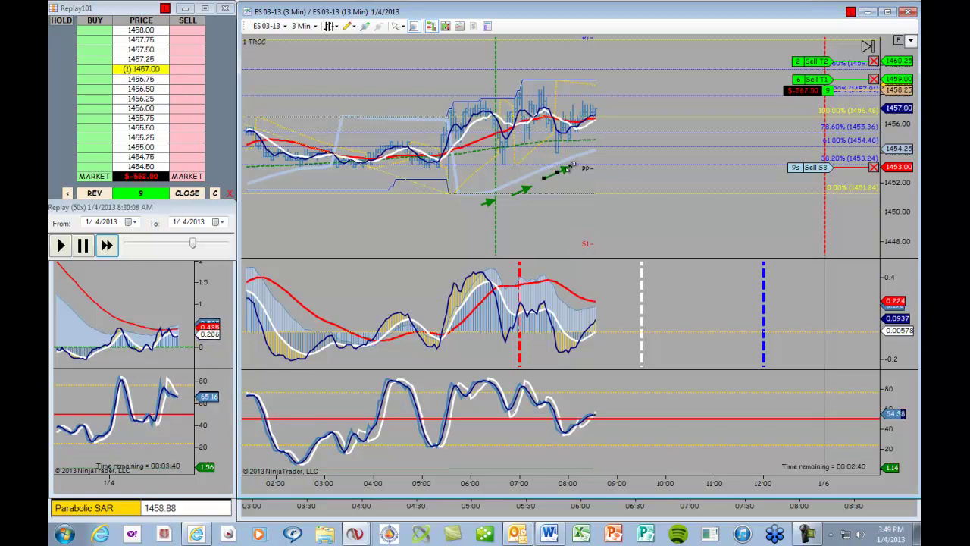
left_click(586, 157)
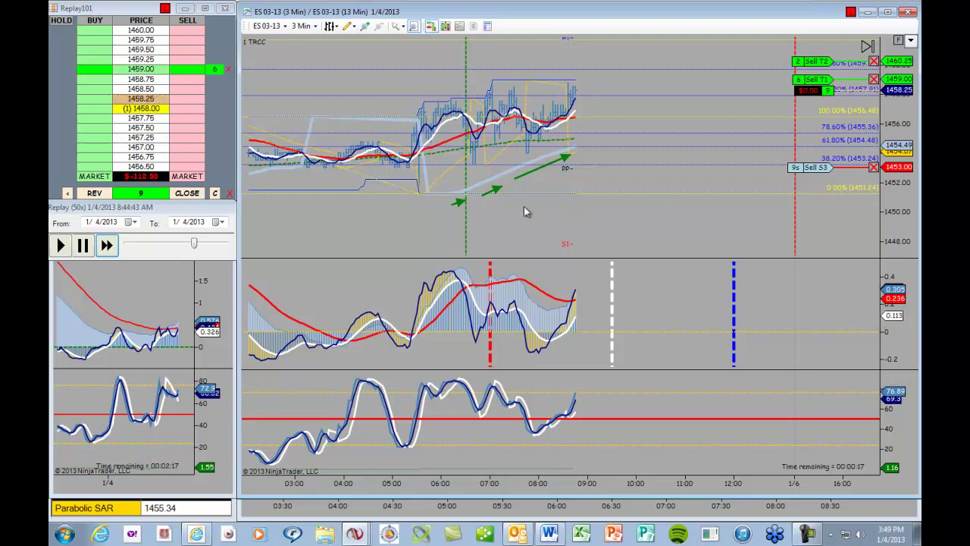
Check the green arrow's properties and keep its green colour and width 3 unchanged.
left_click(540, 171)
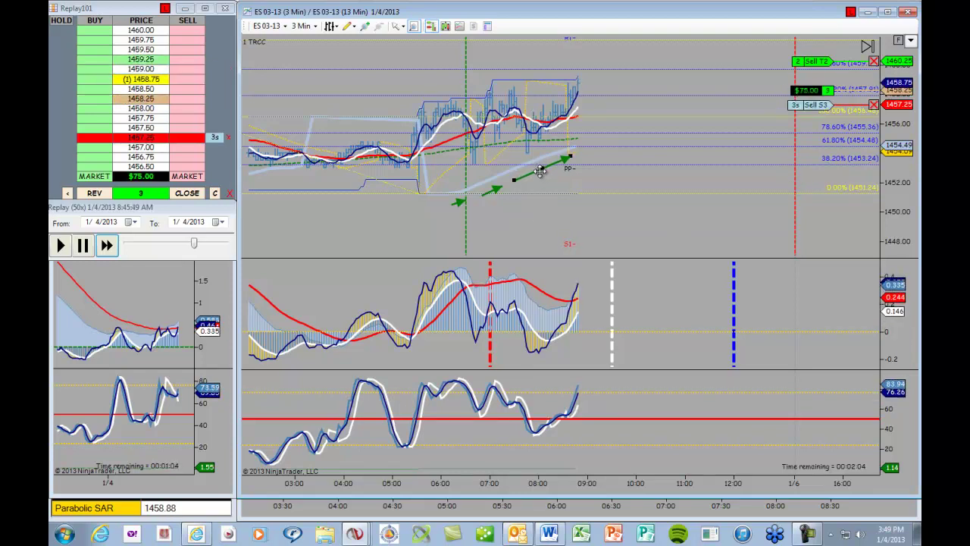
double_click(539, 172)
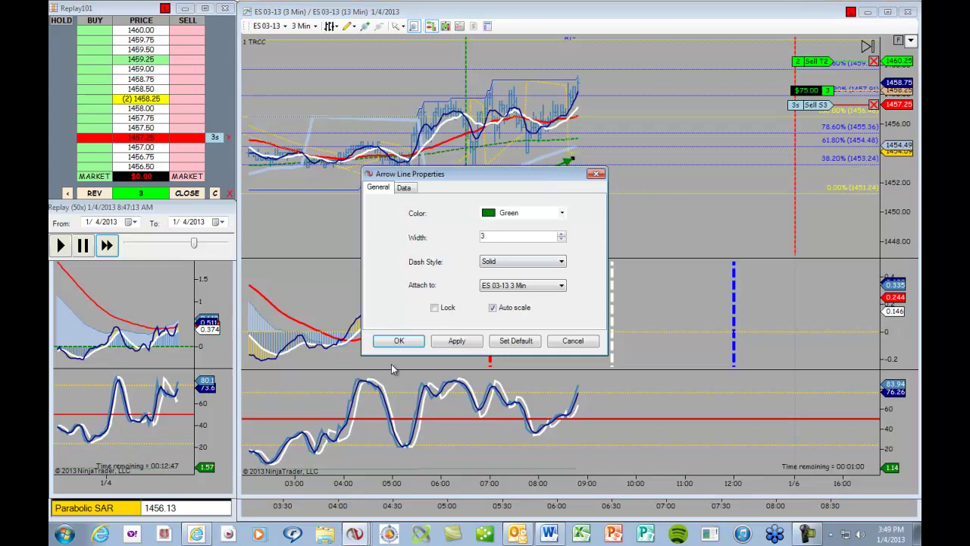
left_click(398, 341)
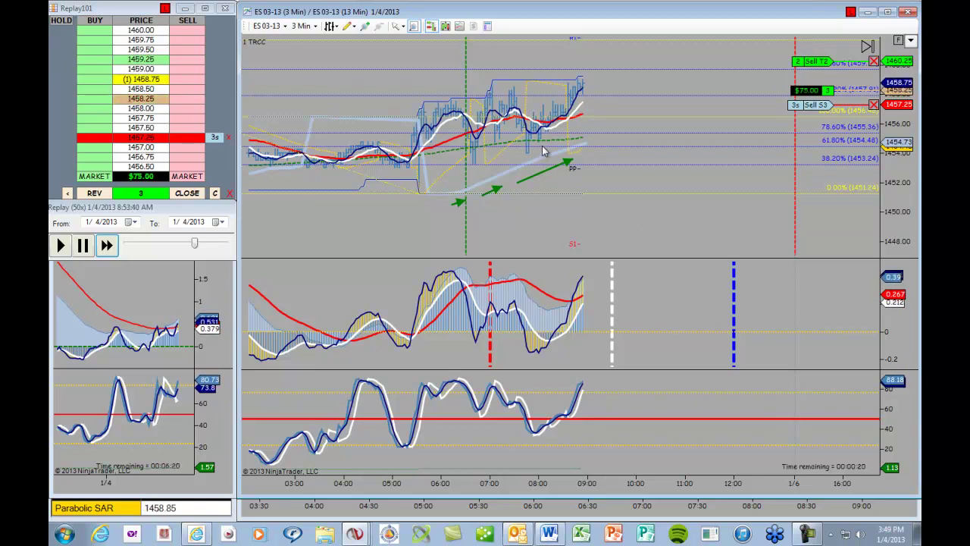
Drag the green arrow's tip further right, then deselect it.
left_click(559, 165)
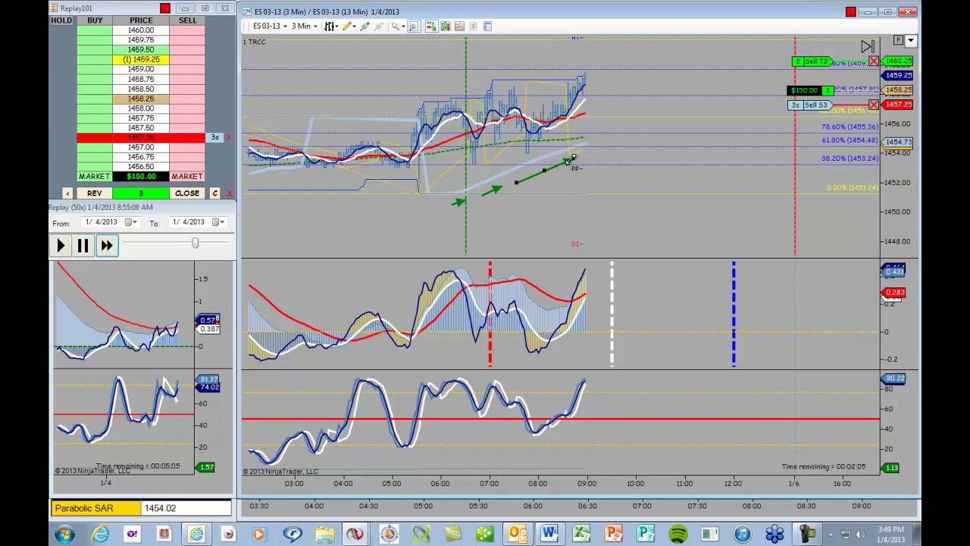
left_click_drag(567, 161, 583, 160)
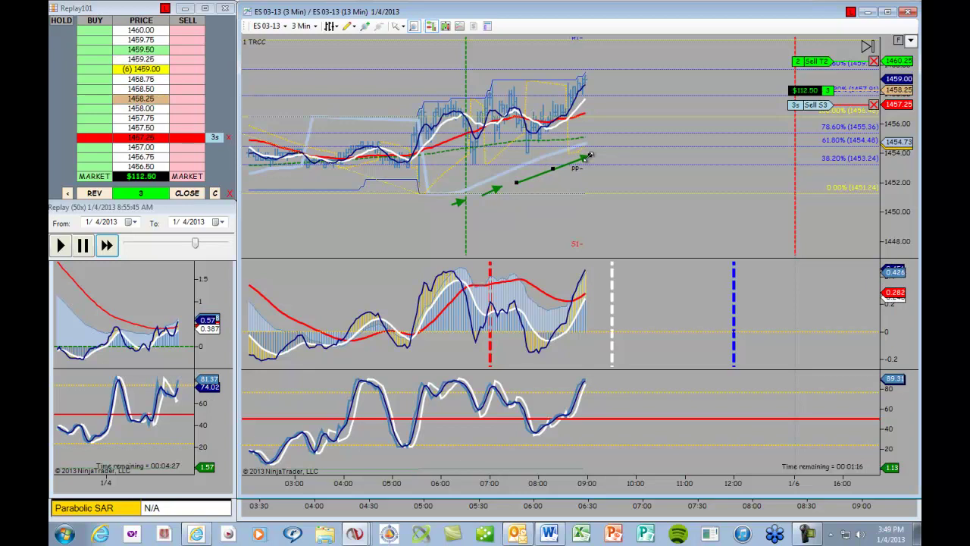
left_click(622, 199)
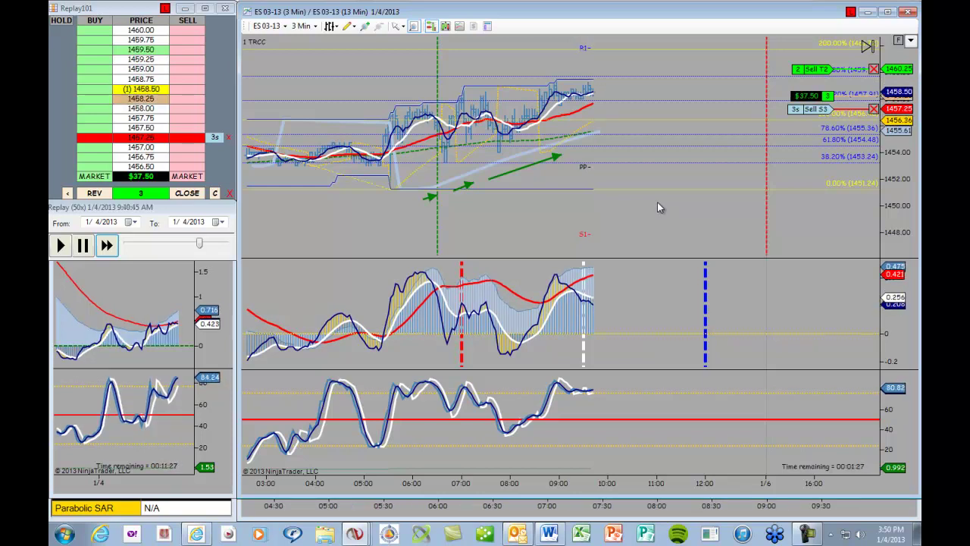
Stretch the green arrow's tip further right while the replay runs to a flat 550.00.
left_click_drag(555, 155, 602, 146)
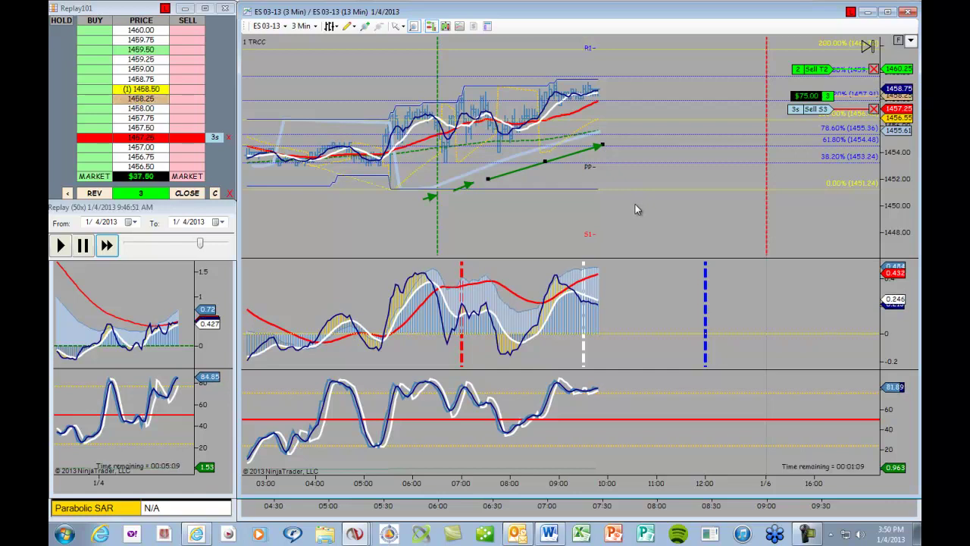
left_click(710, 230)
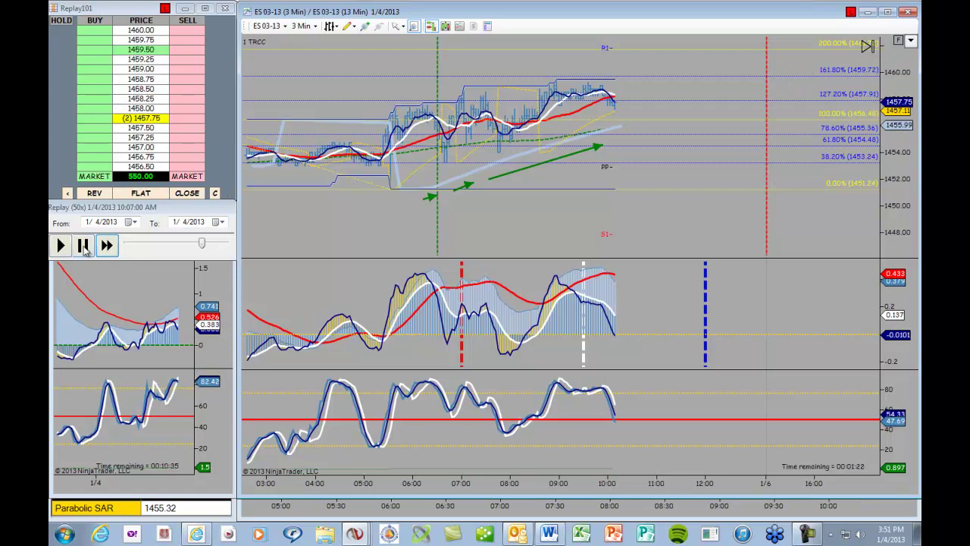
Drag the green arrow's right endpoint up to the latest bars at 10:08 AM.
left_click(597, 148)
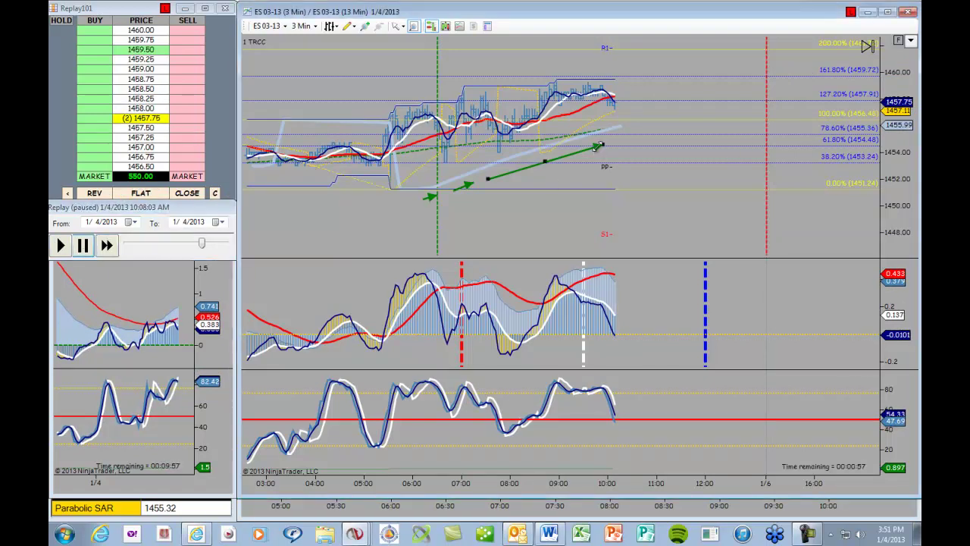
left_click_drag(602, 144, 619, 139)
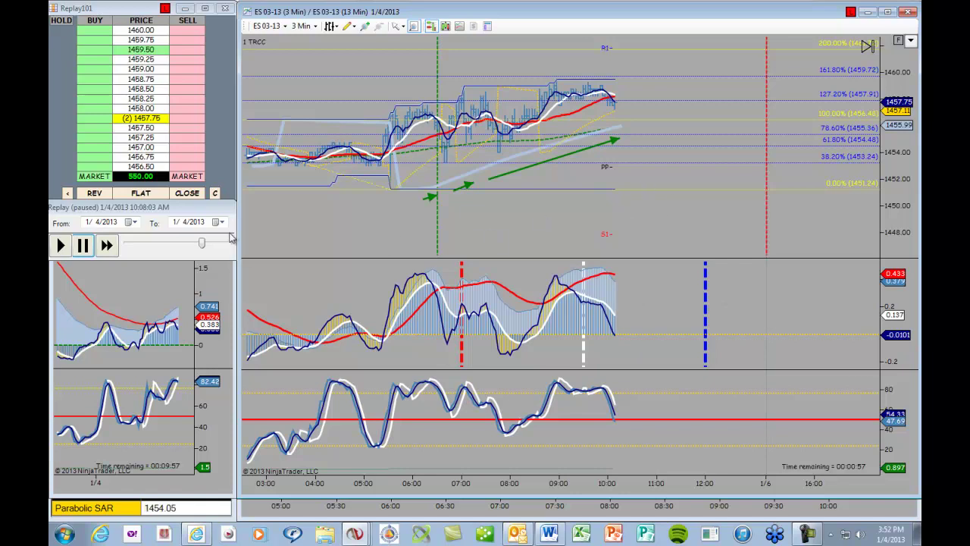
Resume the replay at 50x speed, then pause it at 10:30:48 AM.
left_click(63, 245)
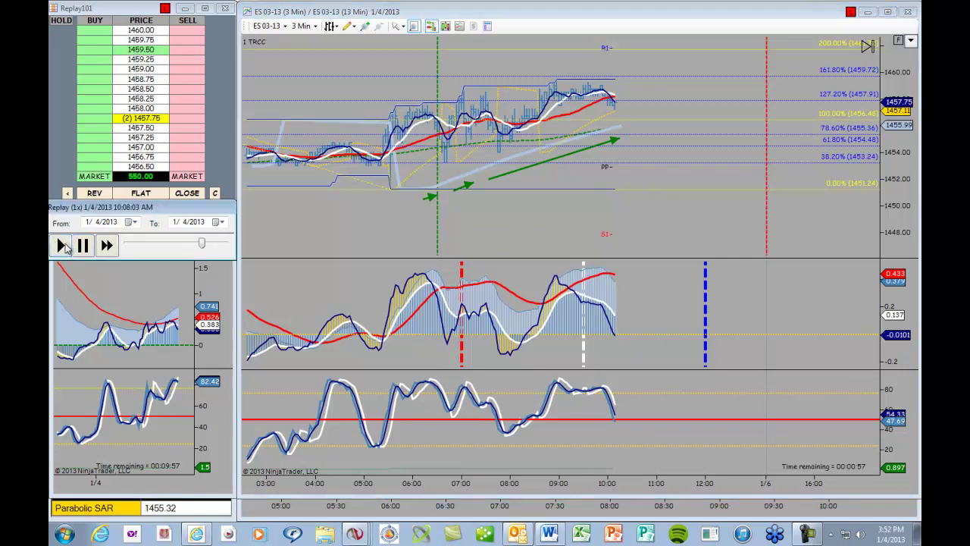
left_click(106, 246)
left_click(106, 246)
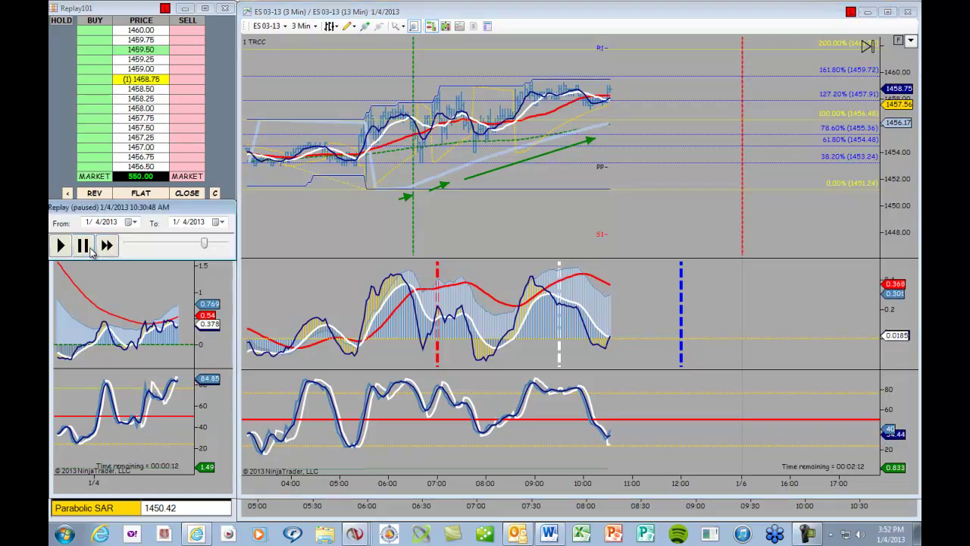
left_click(87, 250)
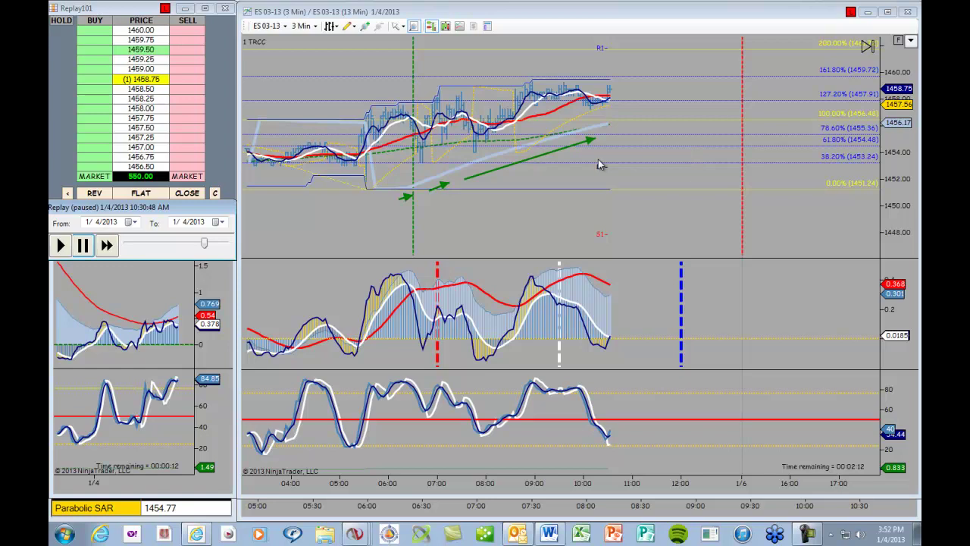
Draw a new upward Arrow Line to the right of the existing green arrows.
left_click(349, 25)
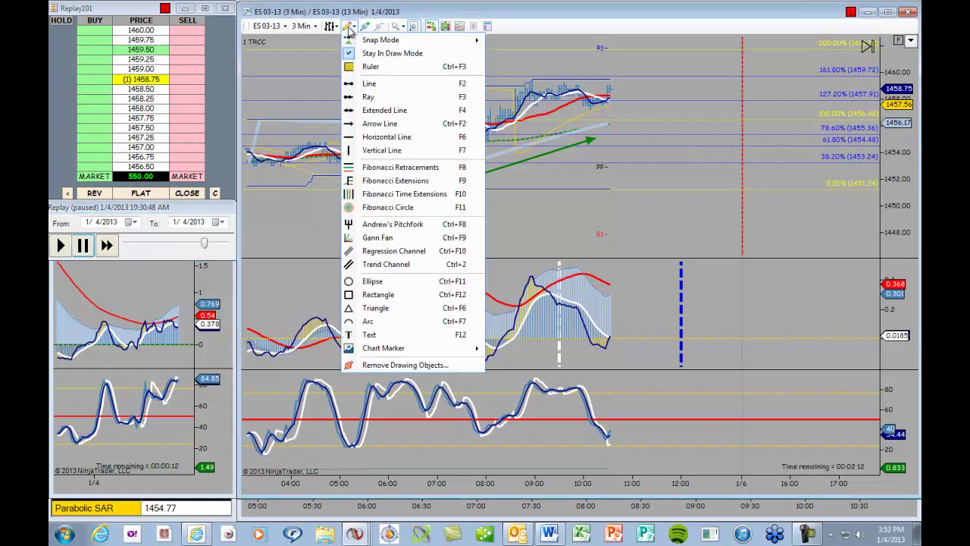
left_click(381, 124)
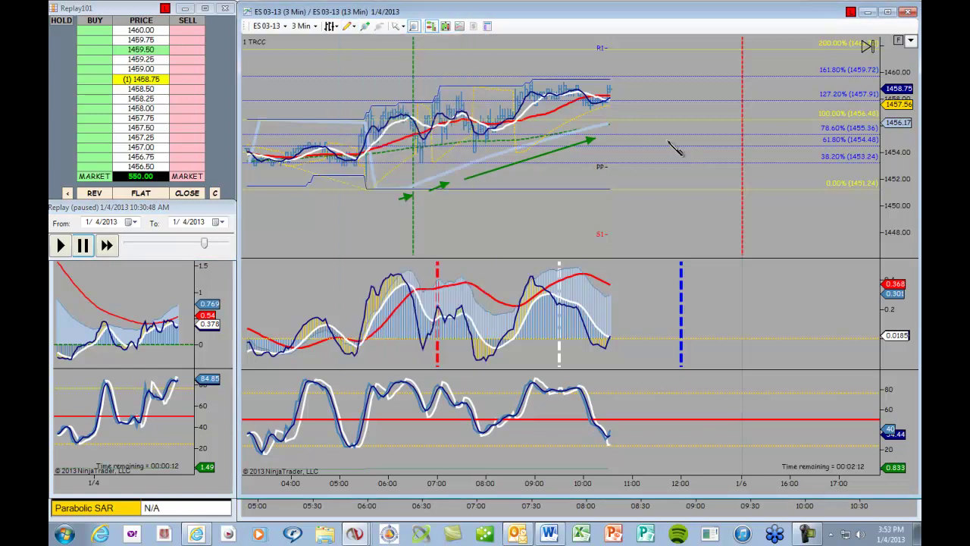
left_click(614, 135)
left_click(629, 133)
Buy 9 ES 03-13 contracts at market, then play the replay at 50x.
left_click(93, 177)
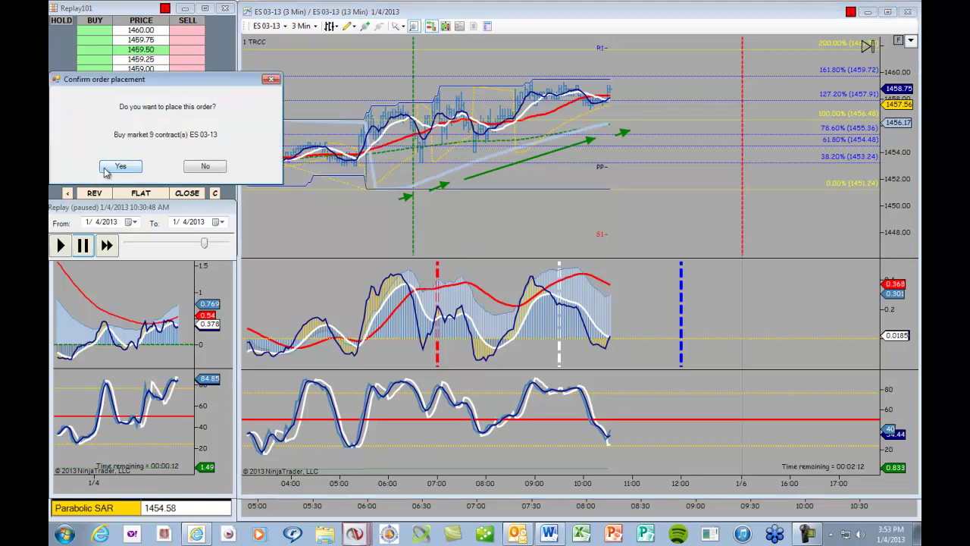
left_click(116, 166)
left_click(63, 246)
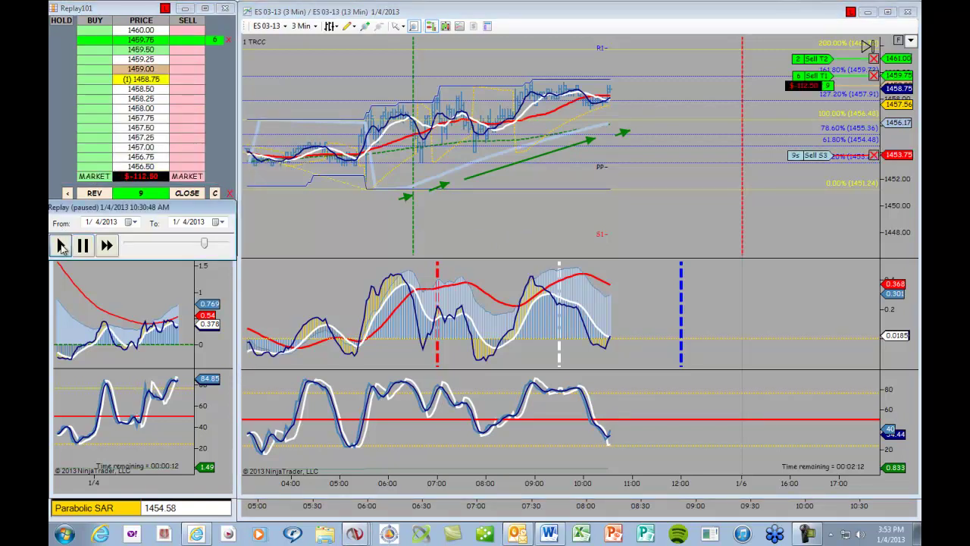
left_click(108, 246)
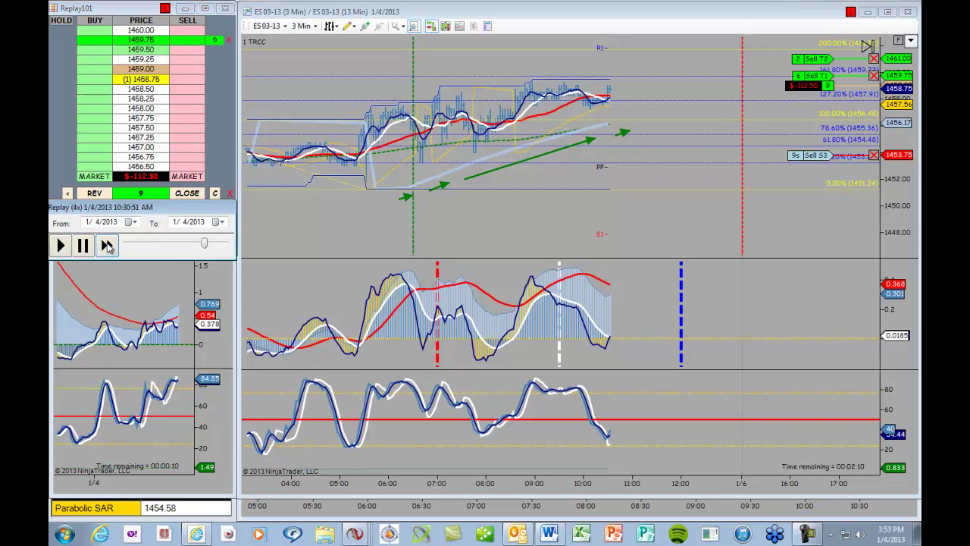
left_click(107, 246)
left_click(108, 246)
left_click(107, 246)
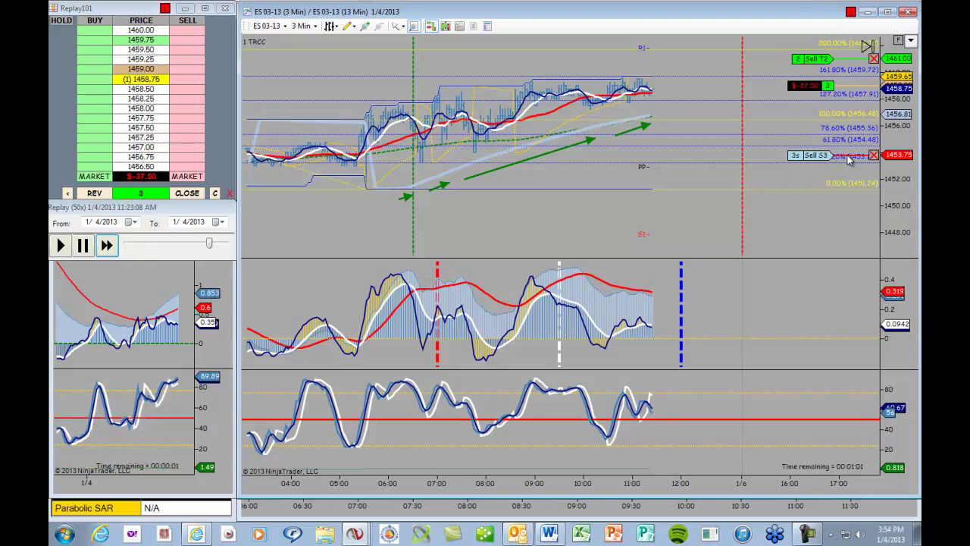
Move the Sell S3 stop up to 1458.00 and lengthen the newest green arrow's tip rightward.
left_click_drag(849, 155, 849, 99)
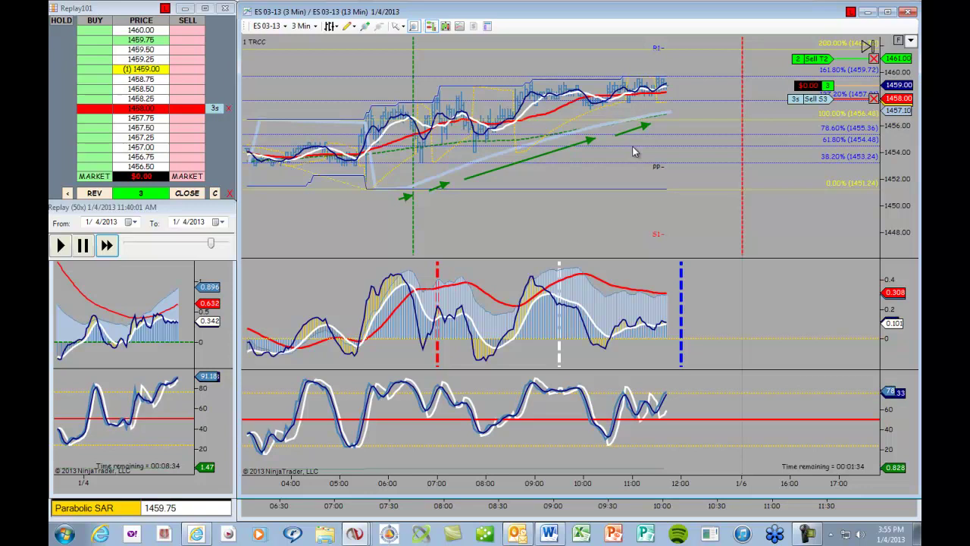
left_click(646, 124)
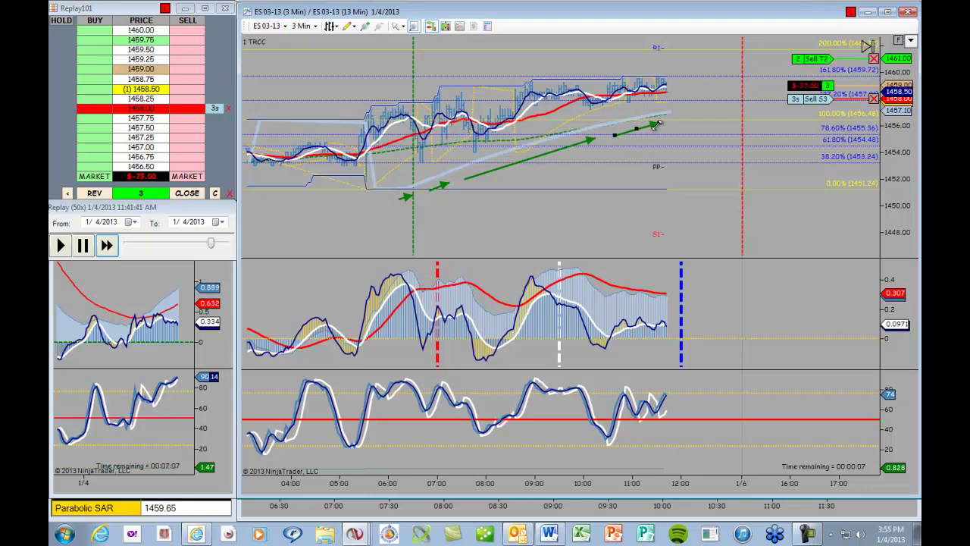
left_click_drag(657, 124, 670, 121)
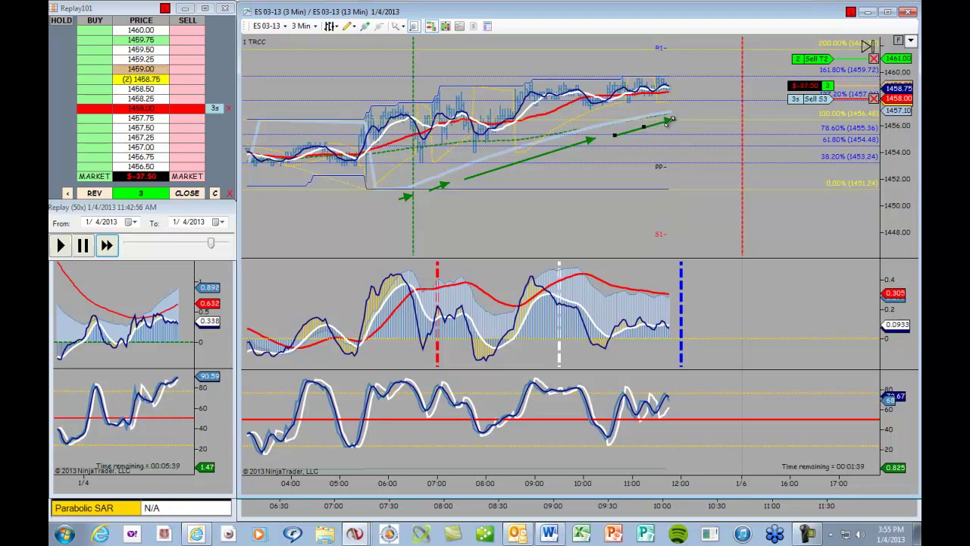
left_click(731, 134)
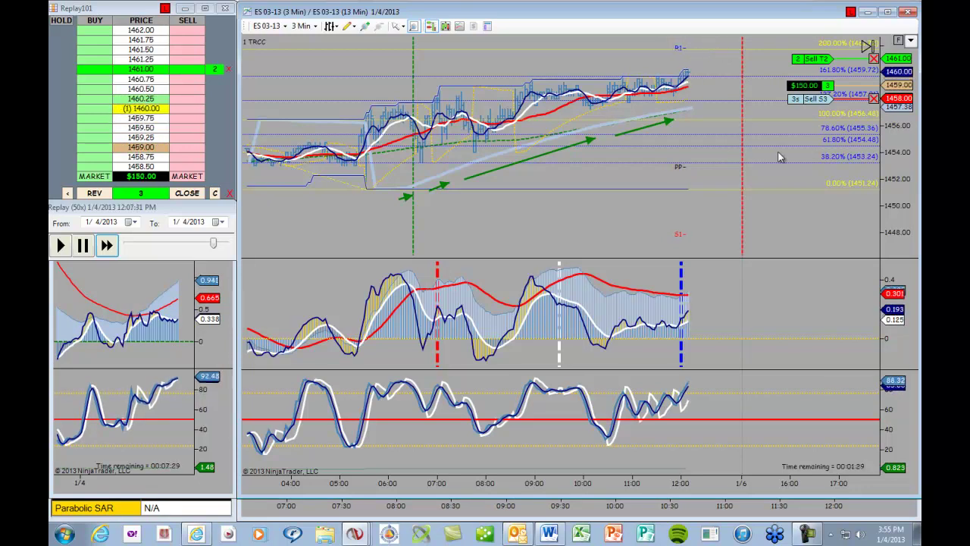
Extend the newest green arrow rightward twice as the bars rise toward 1:00 PM.
left_click(671, 120)
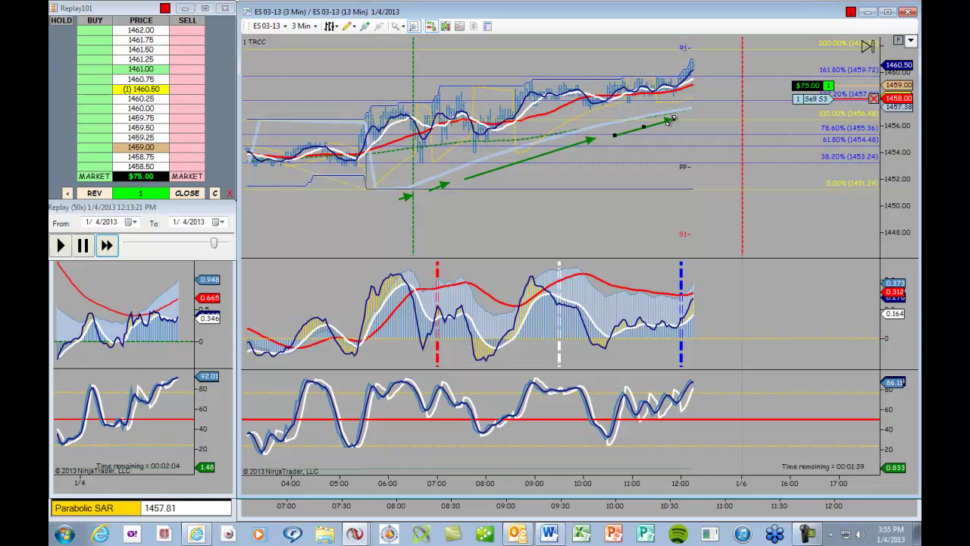
left_click_drag(690, 113, 696, 115)
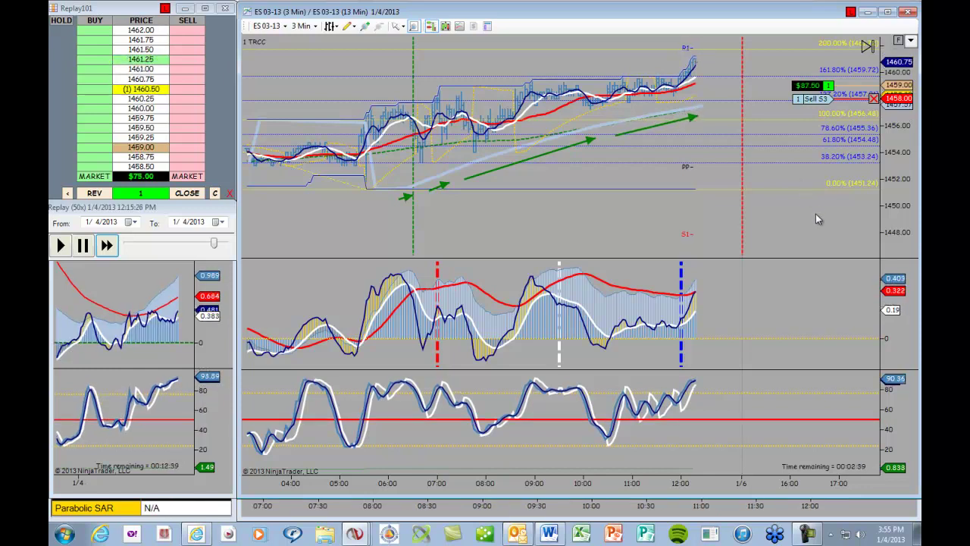
left_click(799, 230)
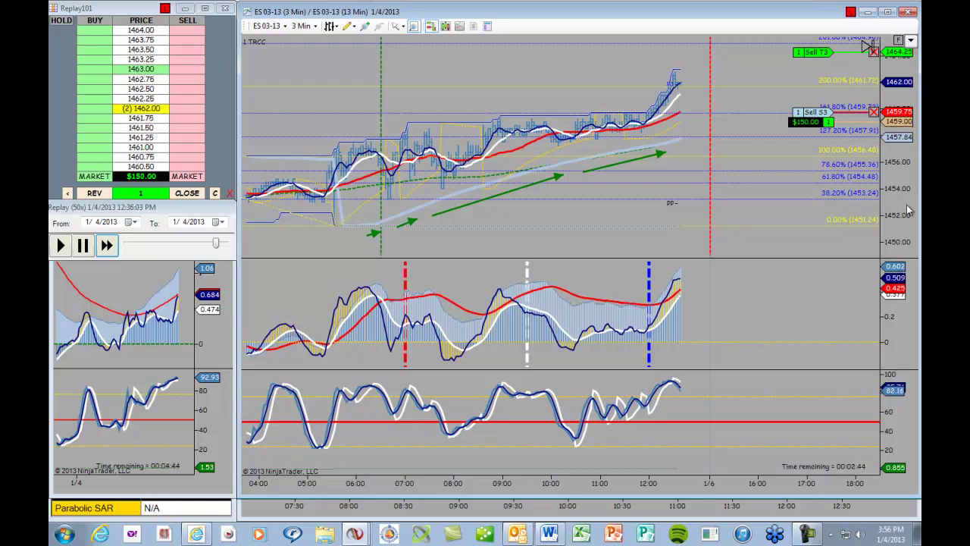
left_click(664, 153)
left_click_drag(663, 154, 684, 149)
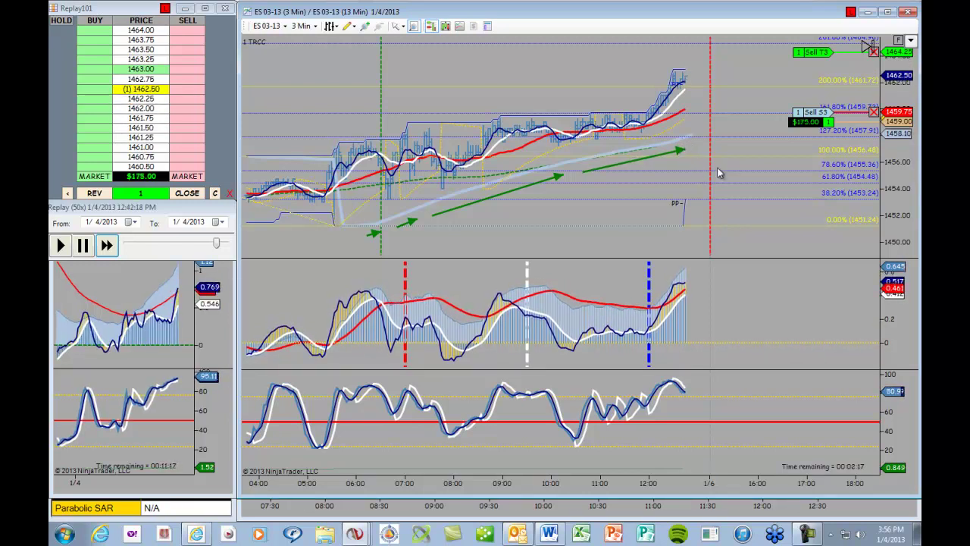
left_click(845, 205)
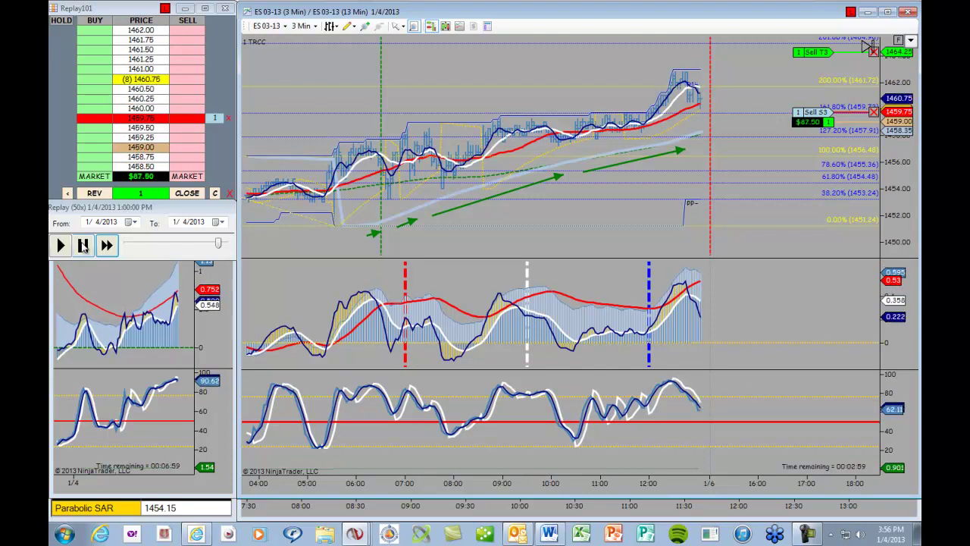
Pause the replay, cancel the 1459.75 stop, and start a 9-contract ES market sell.
left_click(84, 246)
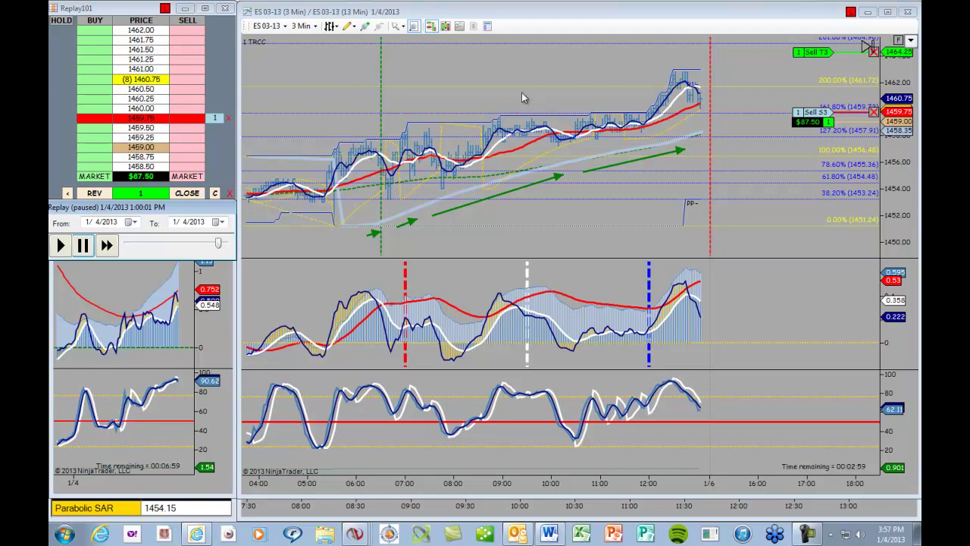
left_click(194, 195)
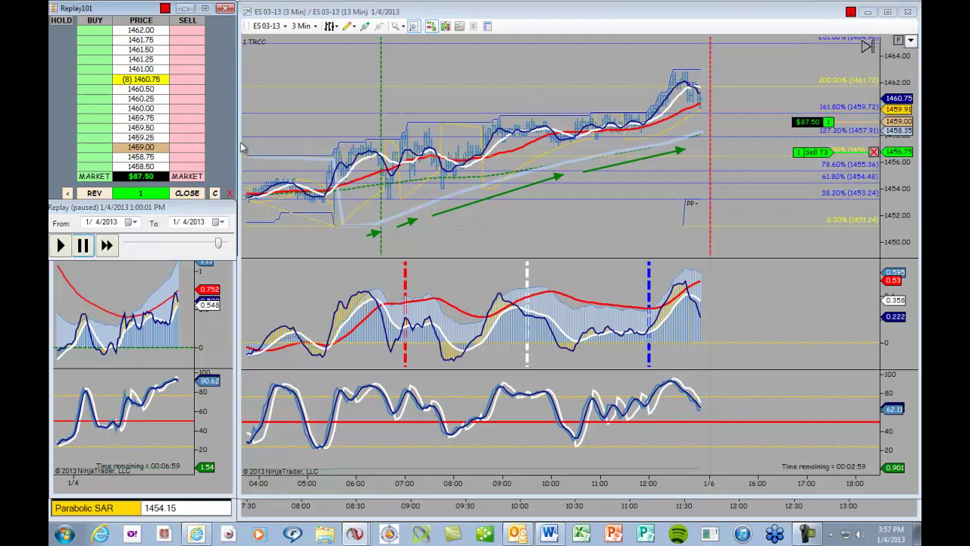
left_click(186, 177)
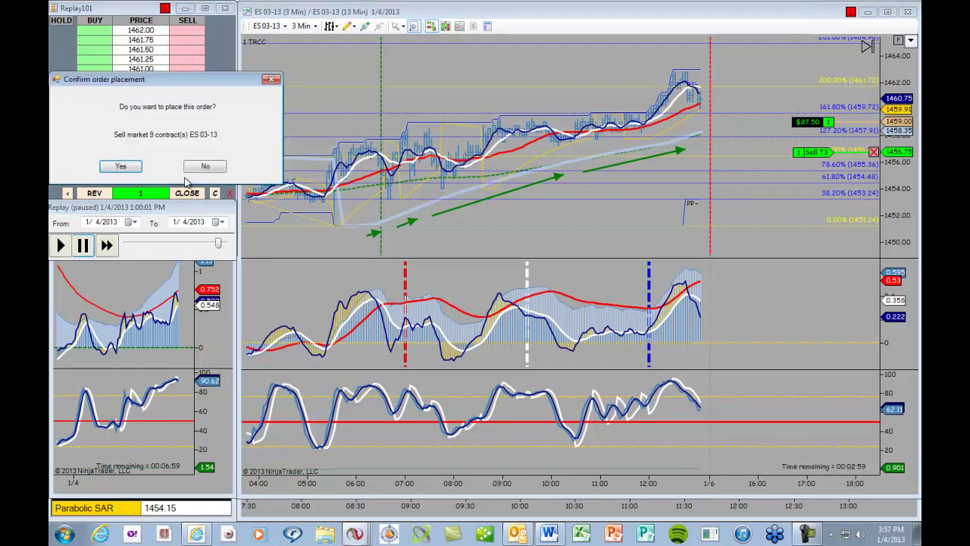
Confirm the 9-contract market sell and resume the replay at 50x speed.
left_click(124, 167)
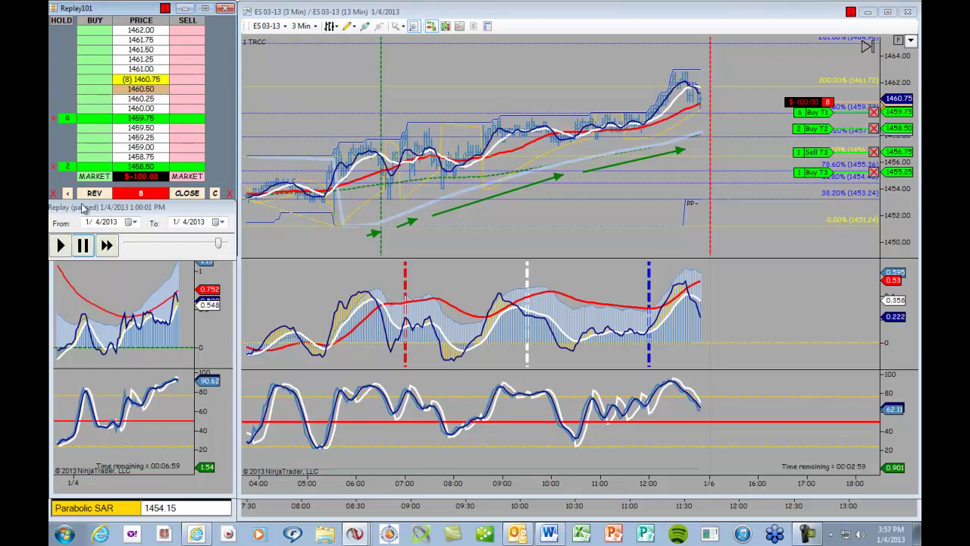
left_click(62, 244)
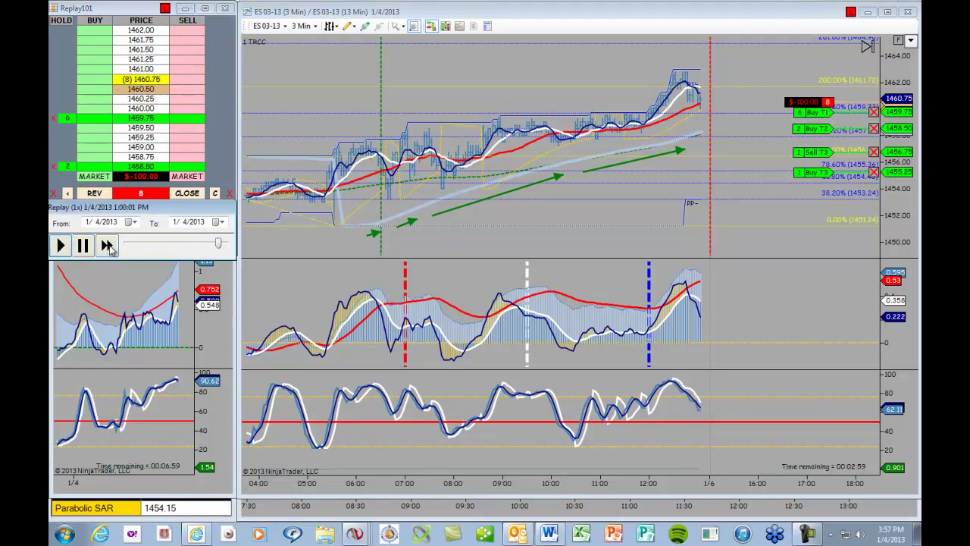
left_click(108, 245)
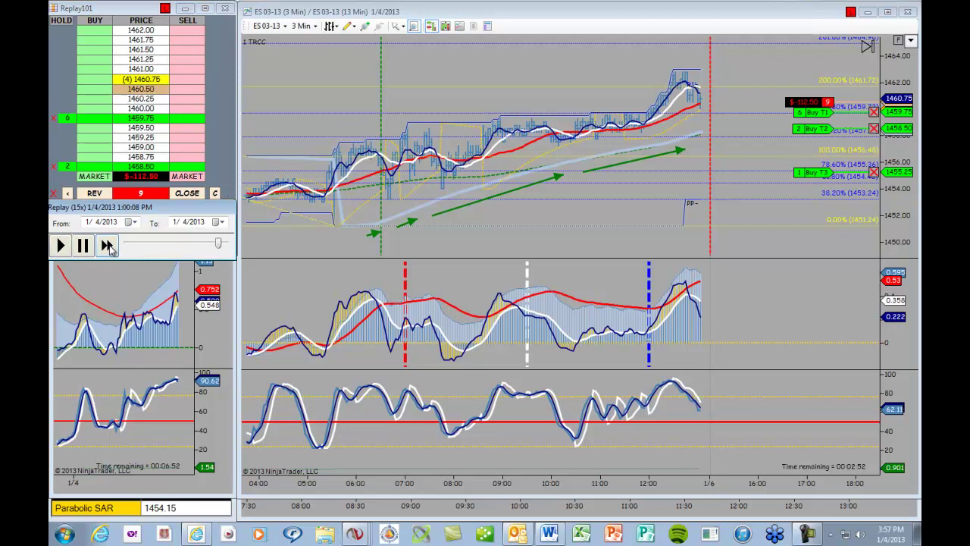
left_click(108, 245)
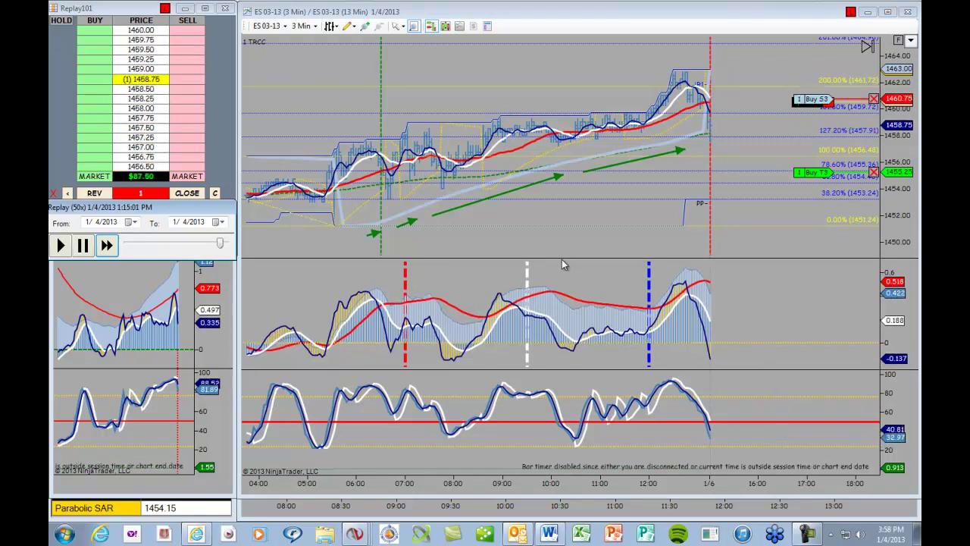
Close the last ES contract so the account is flat at 1562.50, briefly fast-forward the replay, then pause it.
left_click(83, 249)
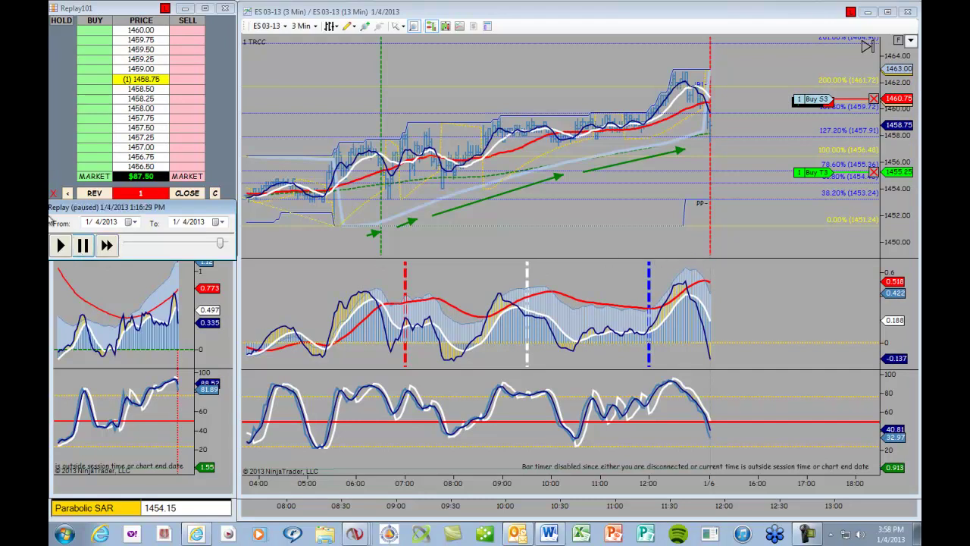
left_click(190, 195)
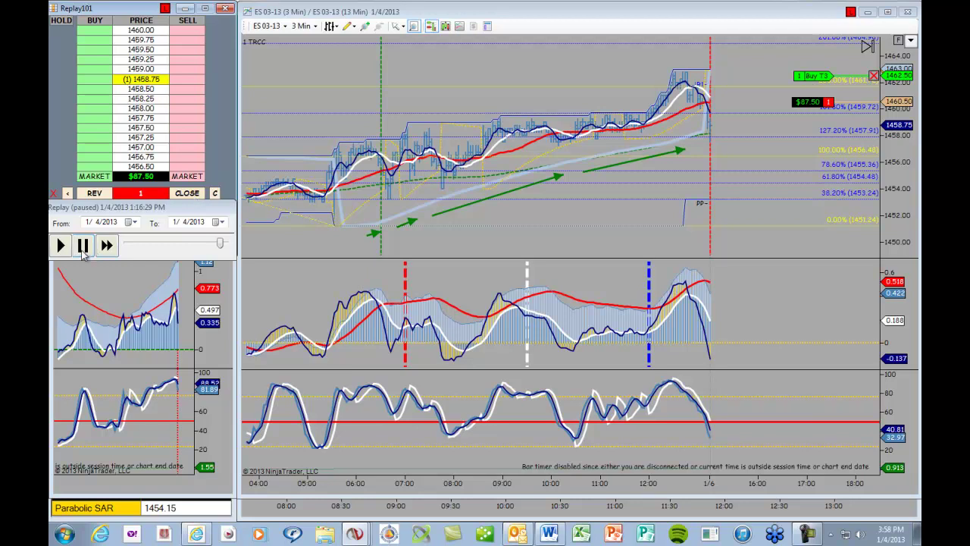
left_click(106, 246)
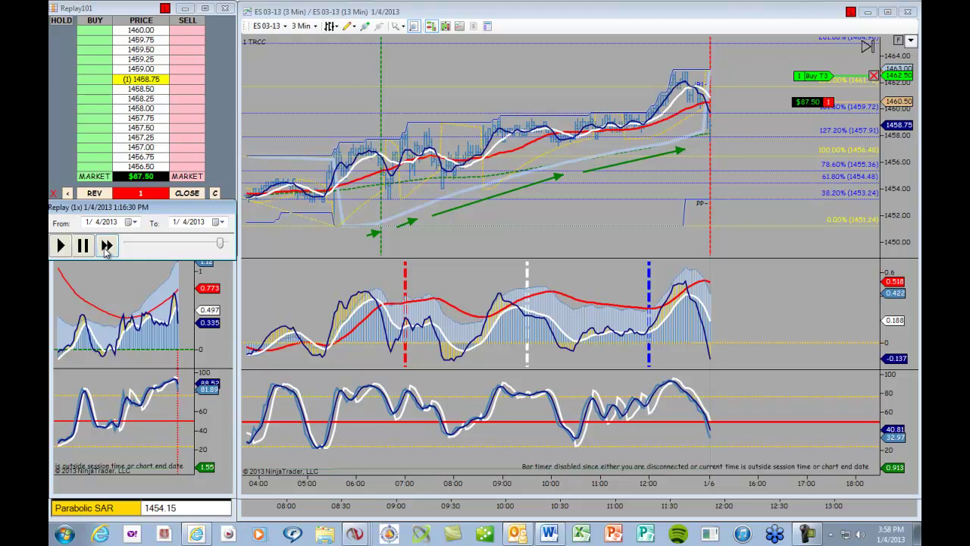
left_click(106, 246)
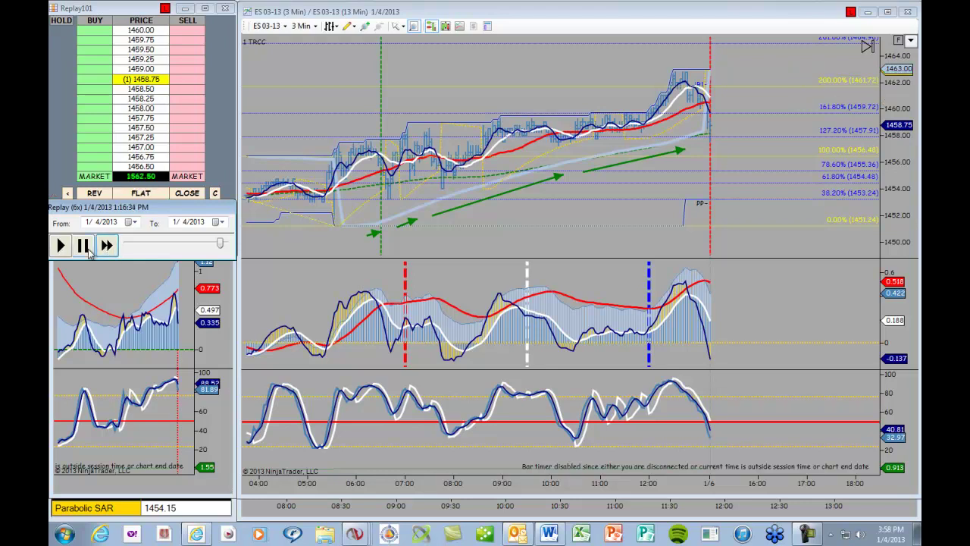
Pause the replay and remove the old Fibonacci drawing.
left_click(84, 246)
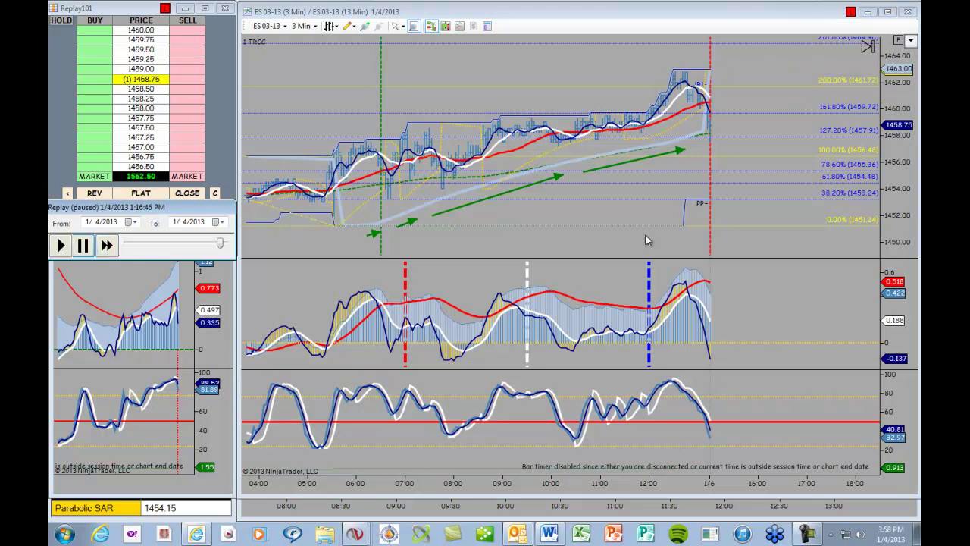
right_click(304, 216)
left_click(341, 236)
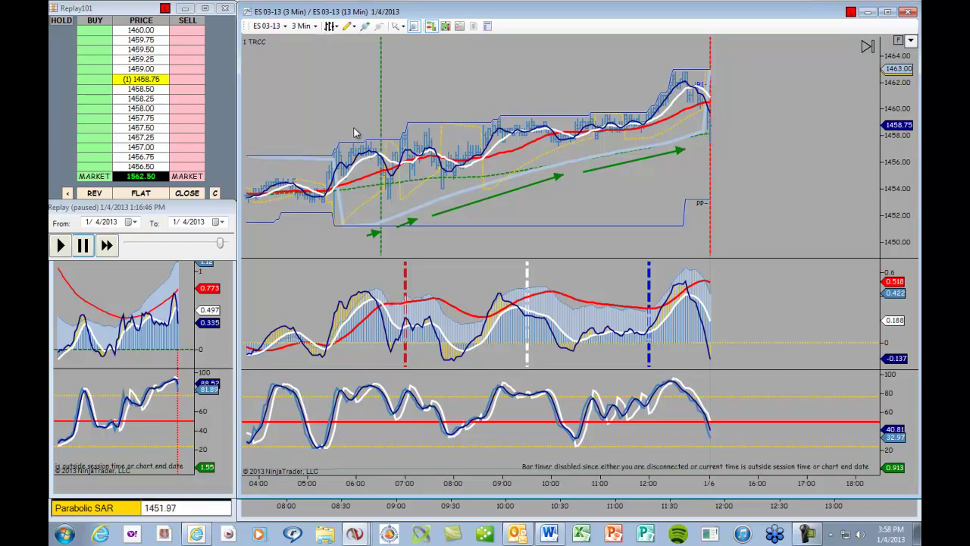
Draw a Fibonacci retracement from the morning swing low up to the latest high.
left_click(346, 28)
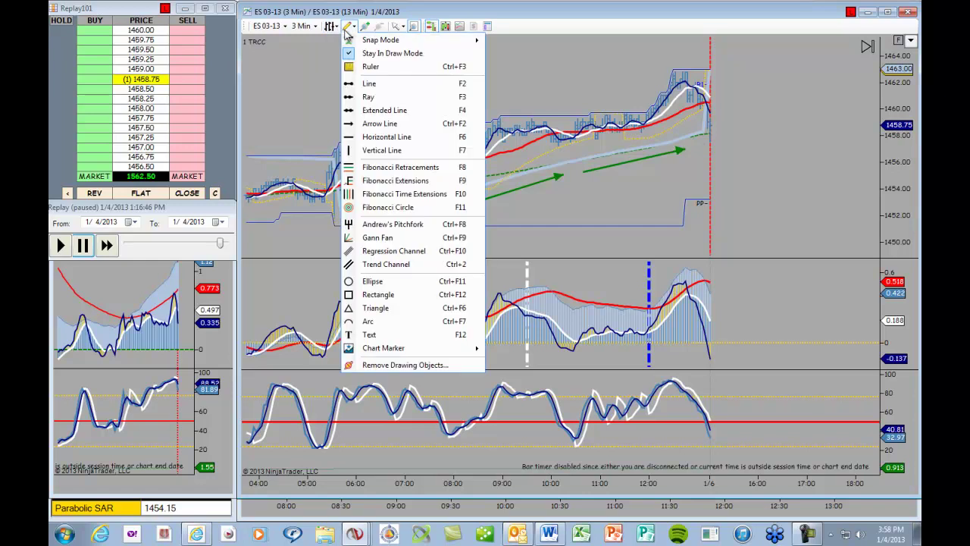
left_click(403, 170)
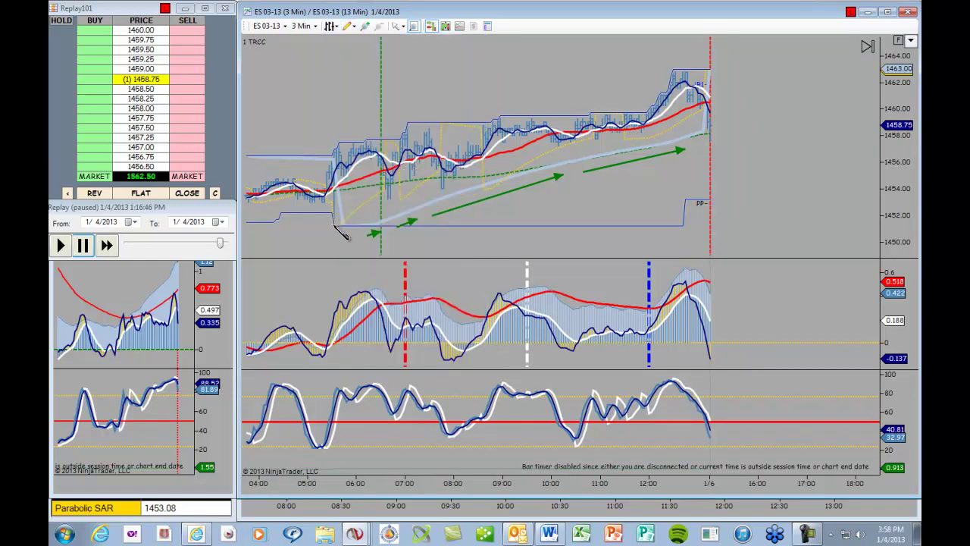
left_click(334, 224)
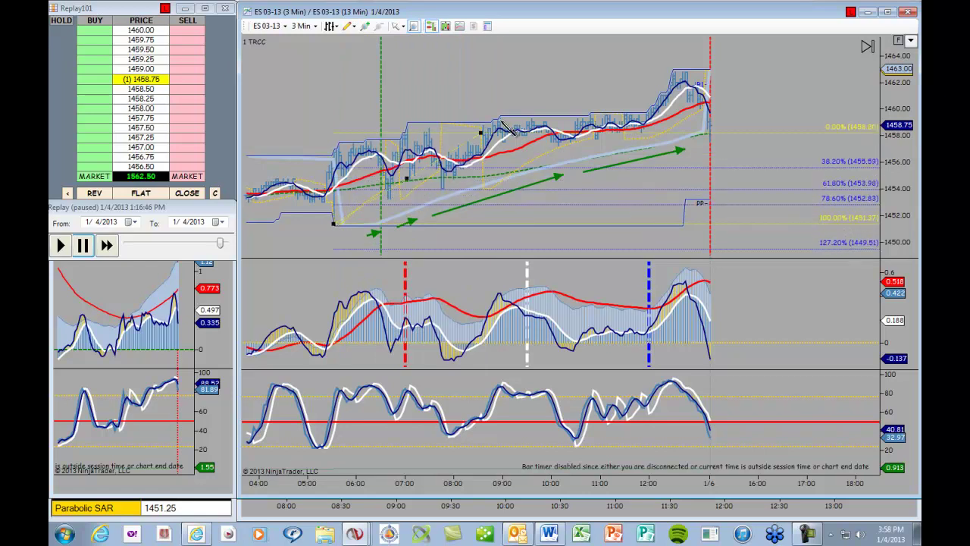
left_click(673, 71)
left_click(674, 70)
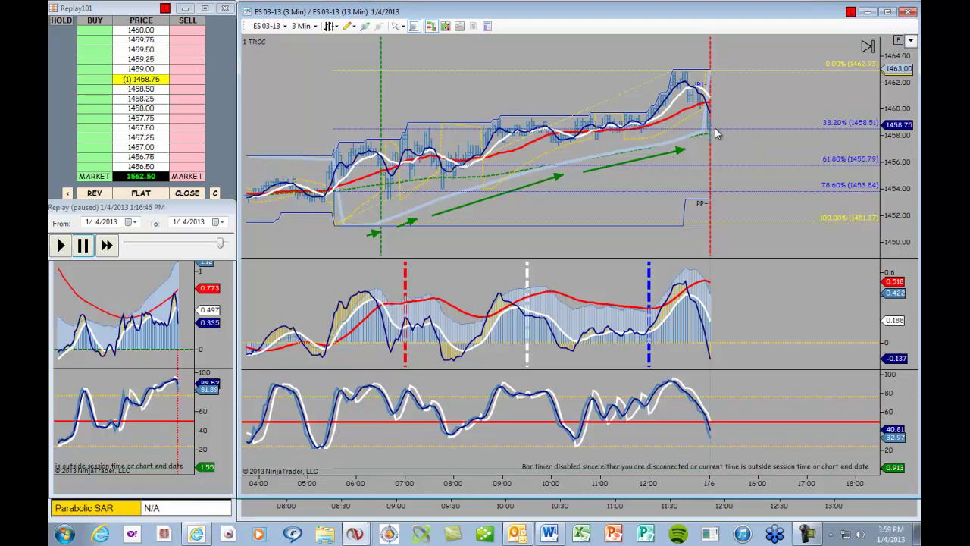
Draw a short green arrow line at the latest high and remove the Fibonacci retracement.
left_click_drag(795, 109, 762, 113)
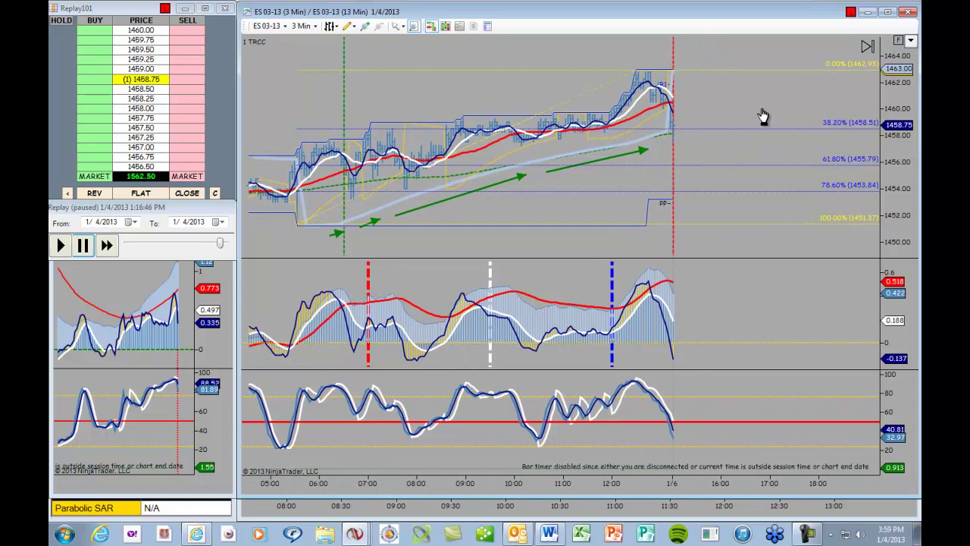
left_click(349, 26)
left_click(386, 127)
left_click(671, 61)
left_click(683, 70)
right_click(559, 107)
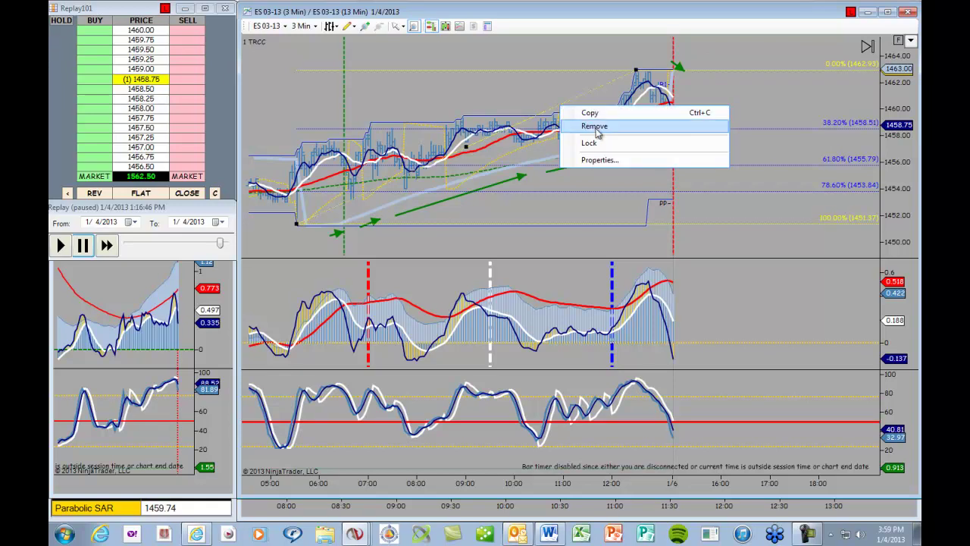
left_click(596, 126)
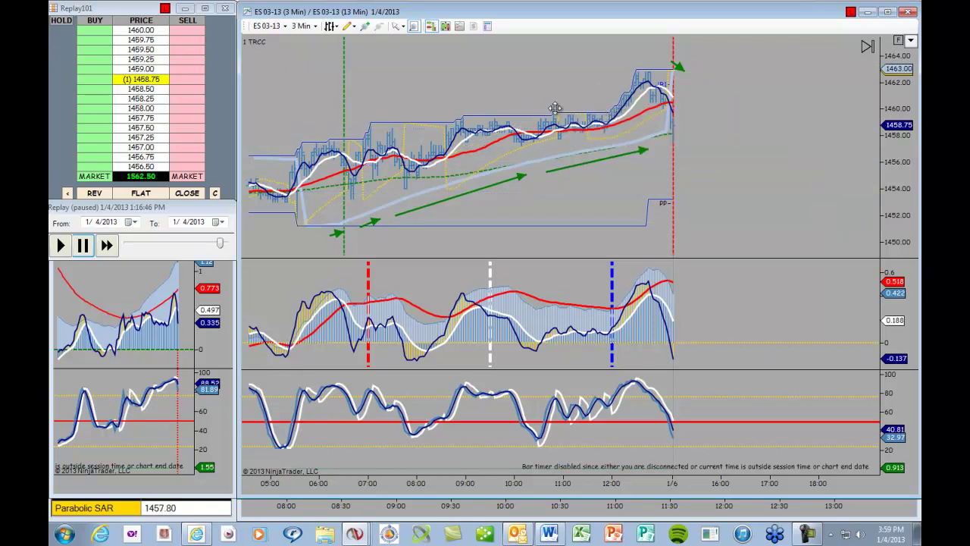
Add a 'HI' text label above the latest high in red, bold, enlarged Comic Sans.
left_click(347, 28)
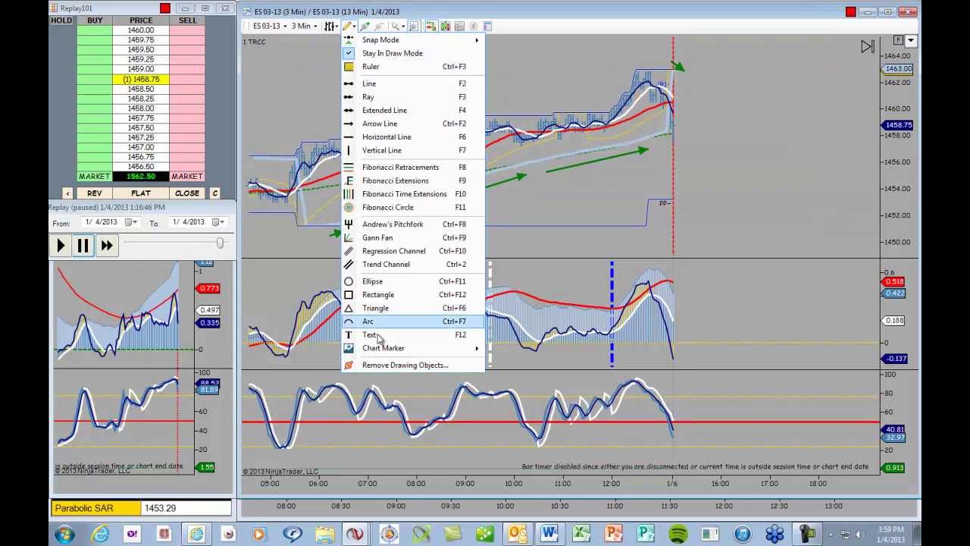
left_click(371, 334)
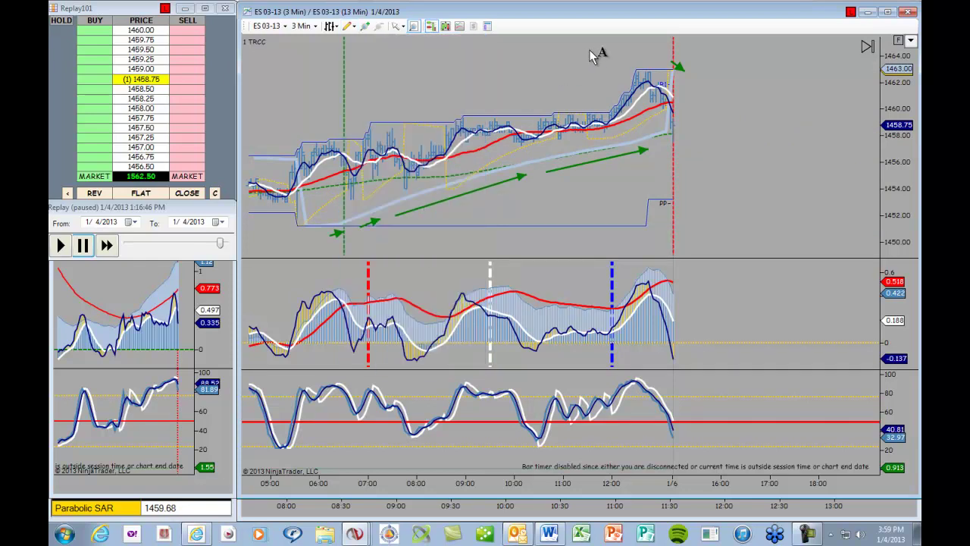
left_click(636, 70)
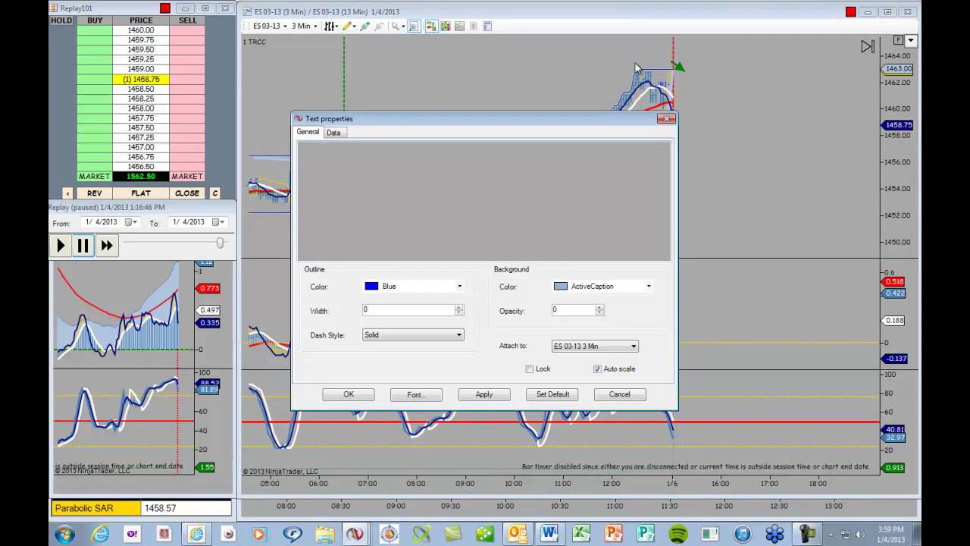
type("HI")
left_click(414, 394)
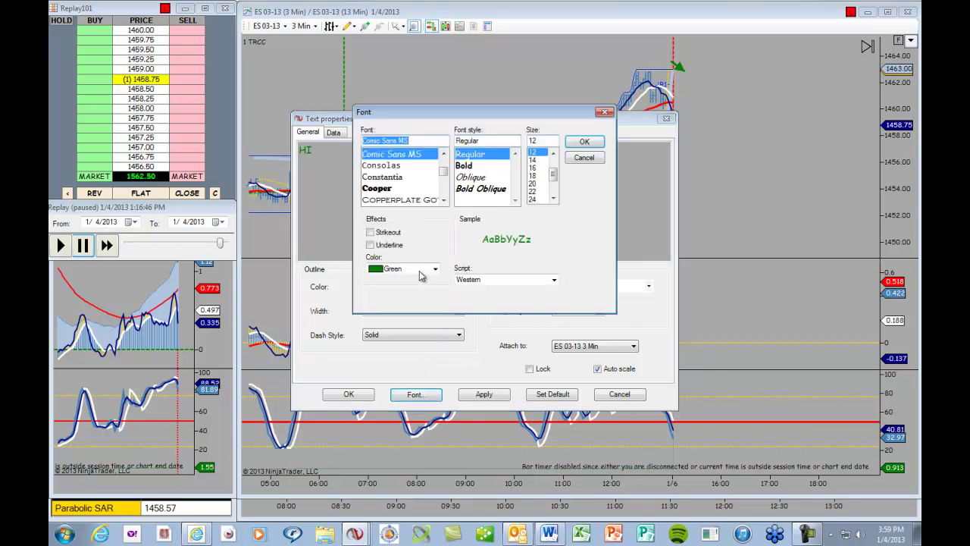
left_click(435, 269)
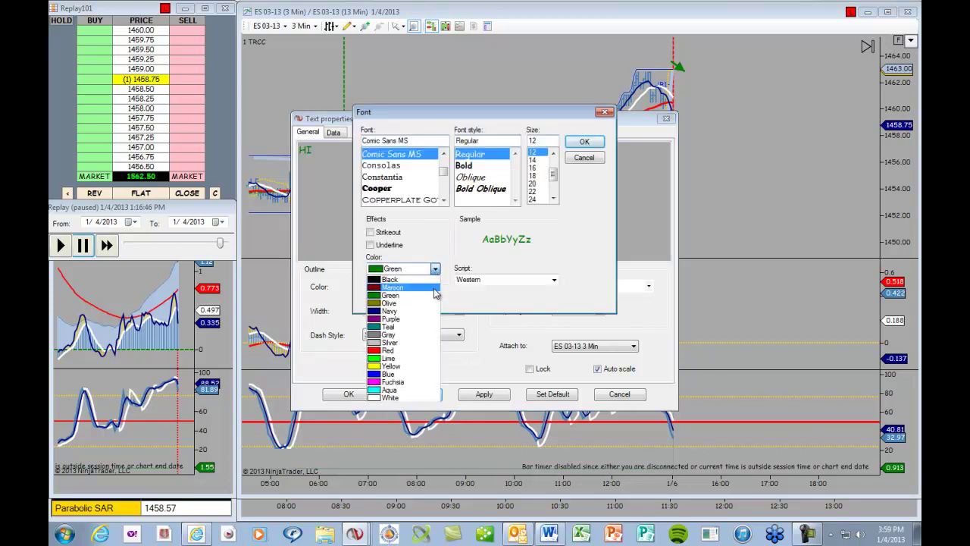
left_click(390, 350)
left_click(464, 165)
left_click(533, 167)
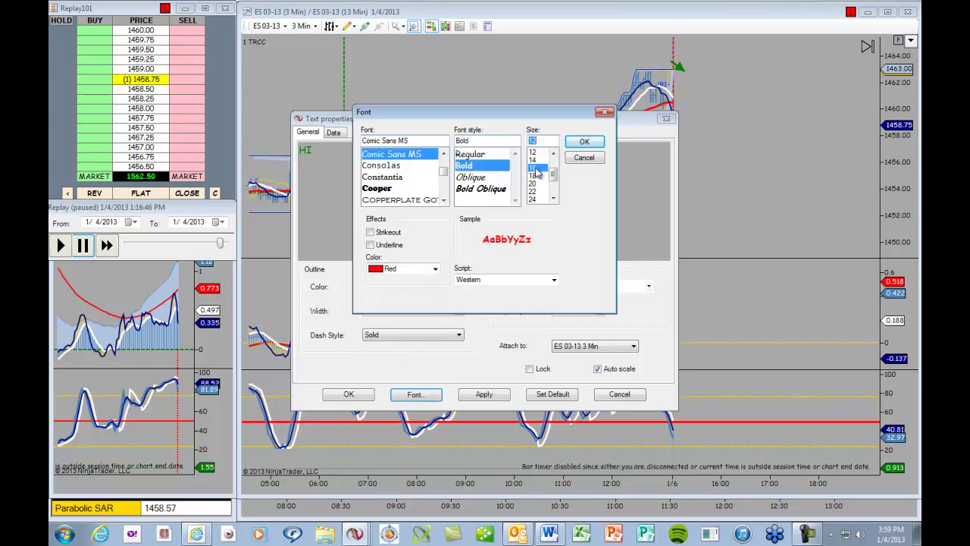
left_click(595, 143)
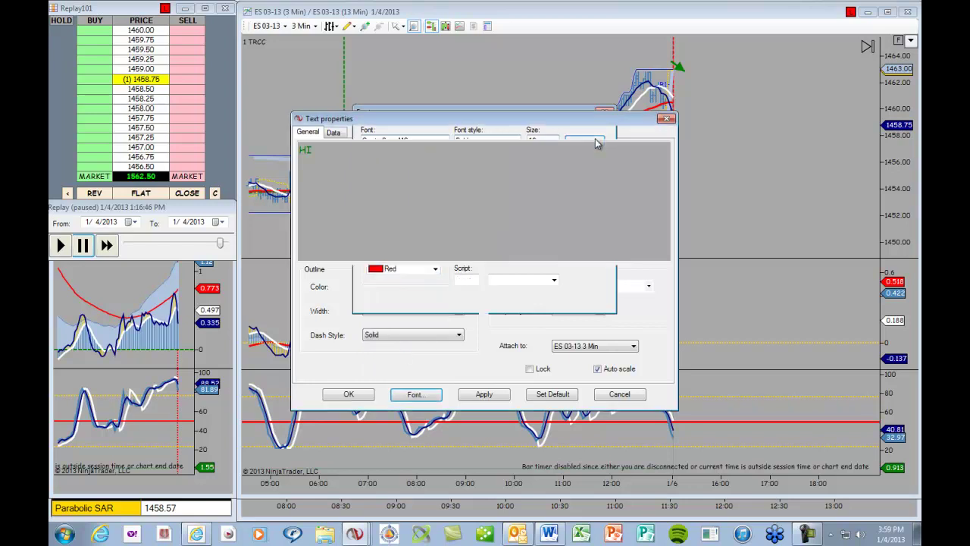
left_click(361, 391)
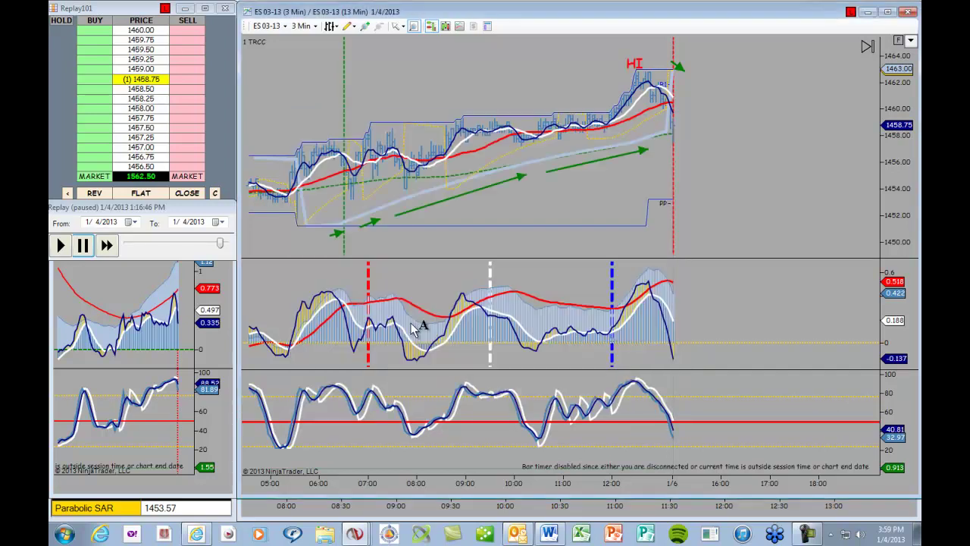
Start a second text label 'LO?' beside the latest drop, formatted blue, bold, size 16.
left_click(672, 152)
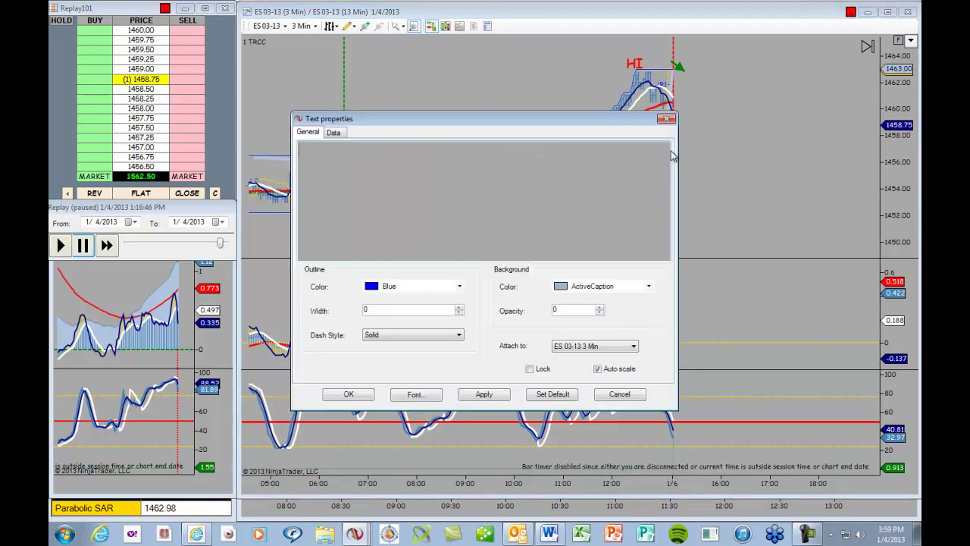
type("LO")
left_click(415, 394)
left_click(435, 269)
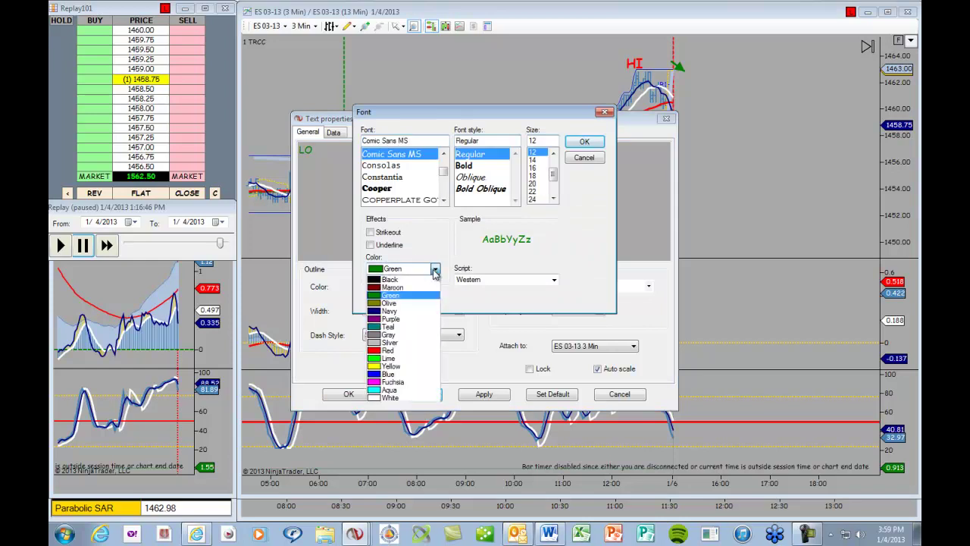
left_click(387, 373)
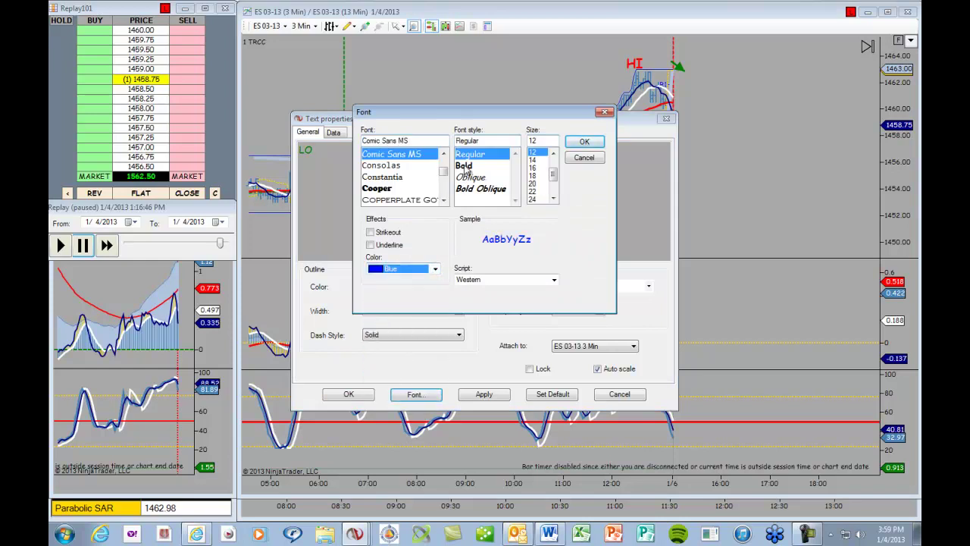
left_click(467, 166)
left_click(534, 168)
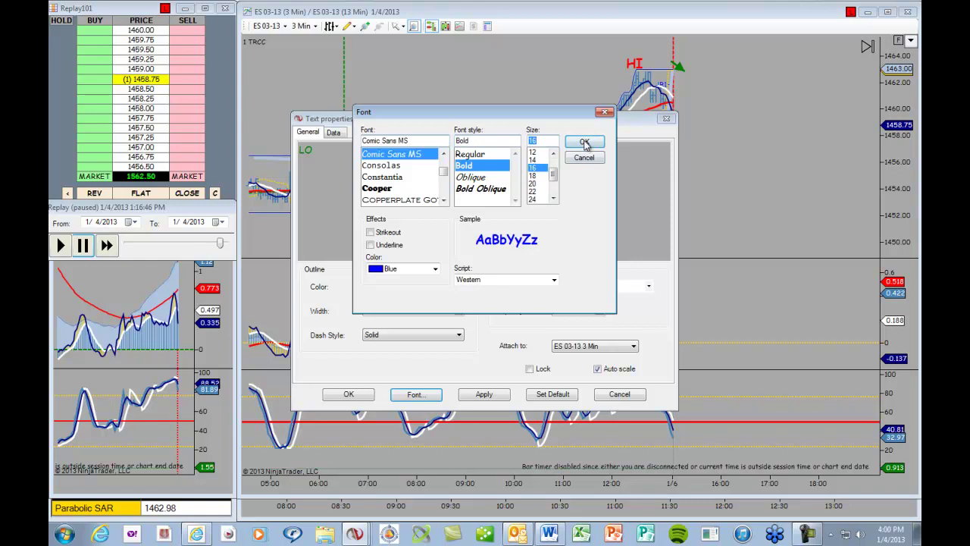
left_click(584, 142)
left_click(327, 152)
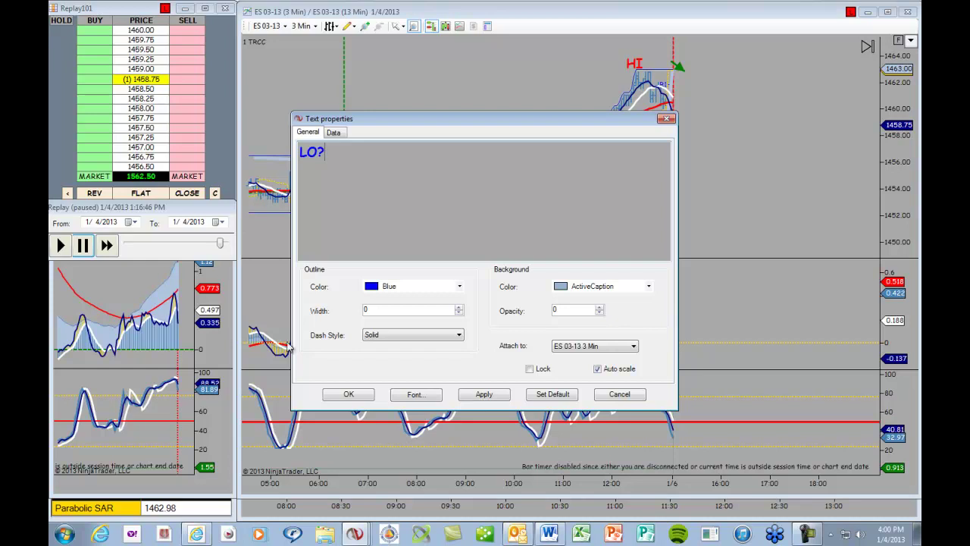
Place the blue 'LO?' label on the chart and pan to bring earlier hours into view.
left_click(345, 394)
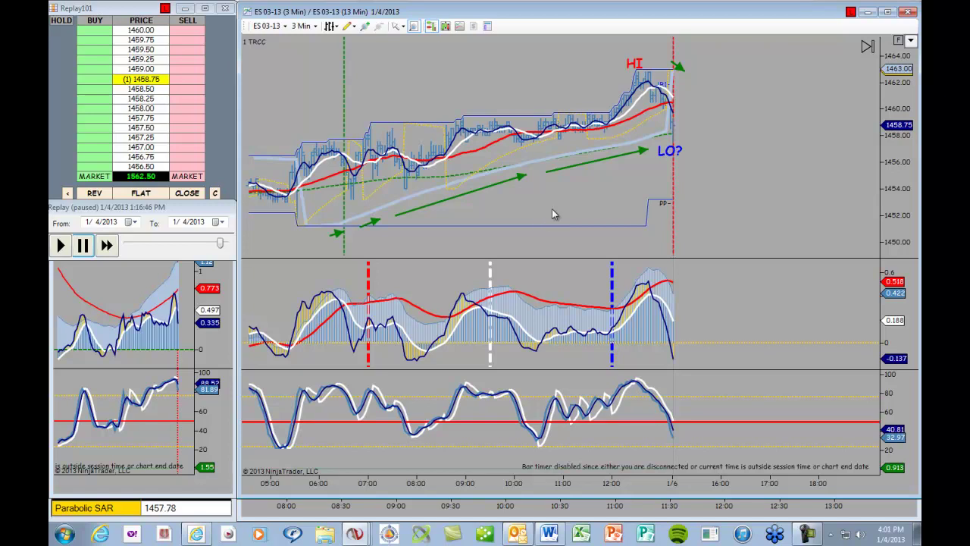
left_click_drag(552, 208, 580, 210)
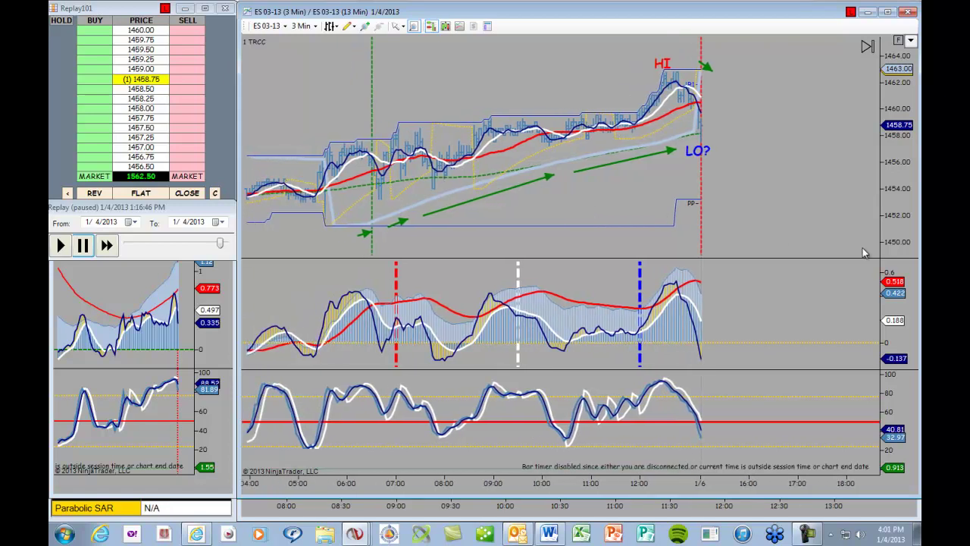